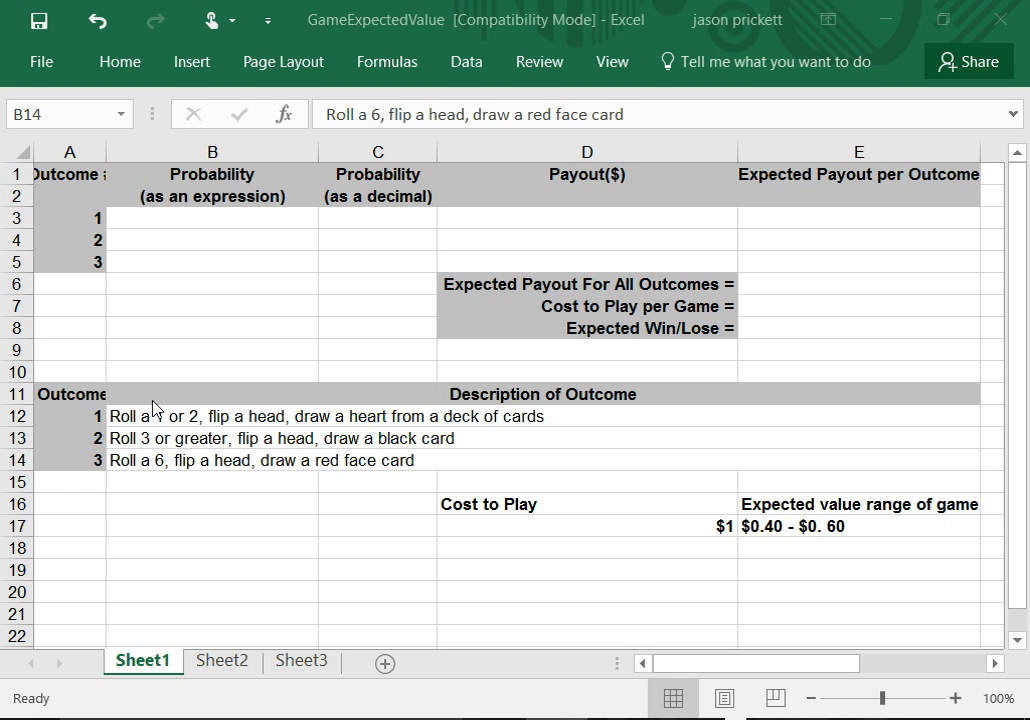
- Enter outcome 1's probability expression 2/6*1/2*13/52 in B3, preceded by a double quotation mark
click(160, 213)
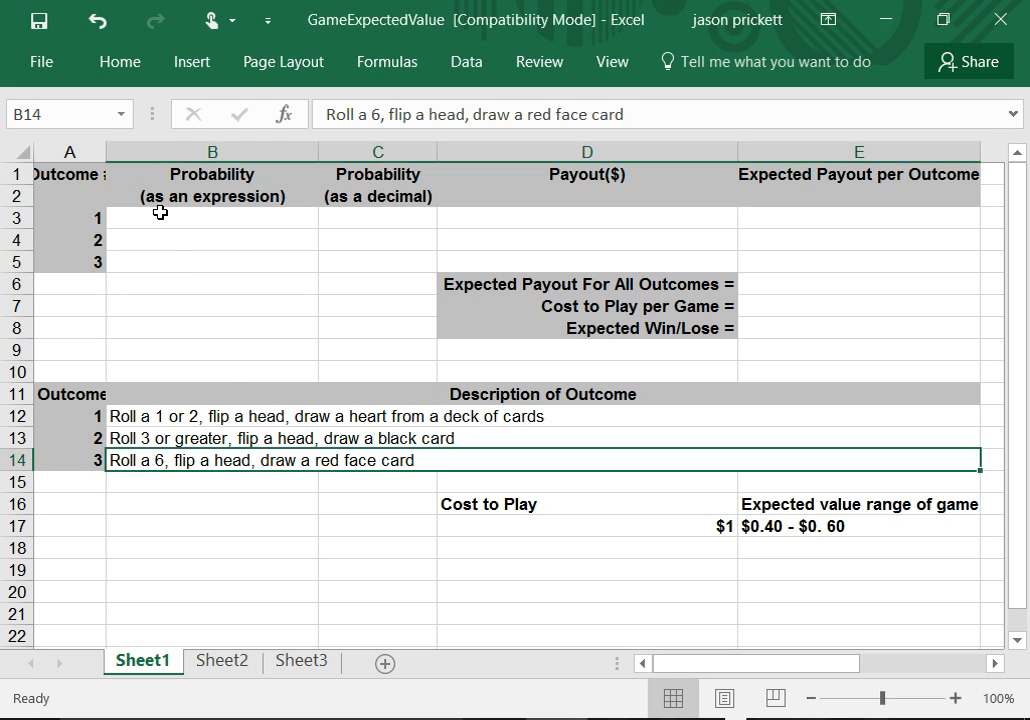
click(148, 222)
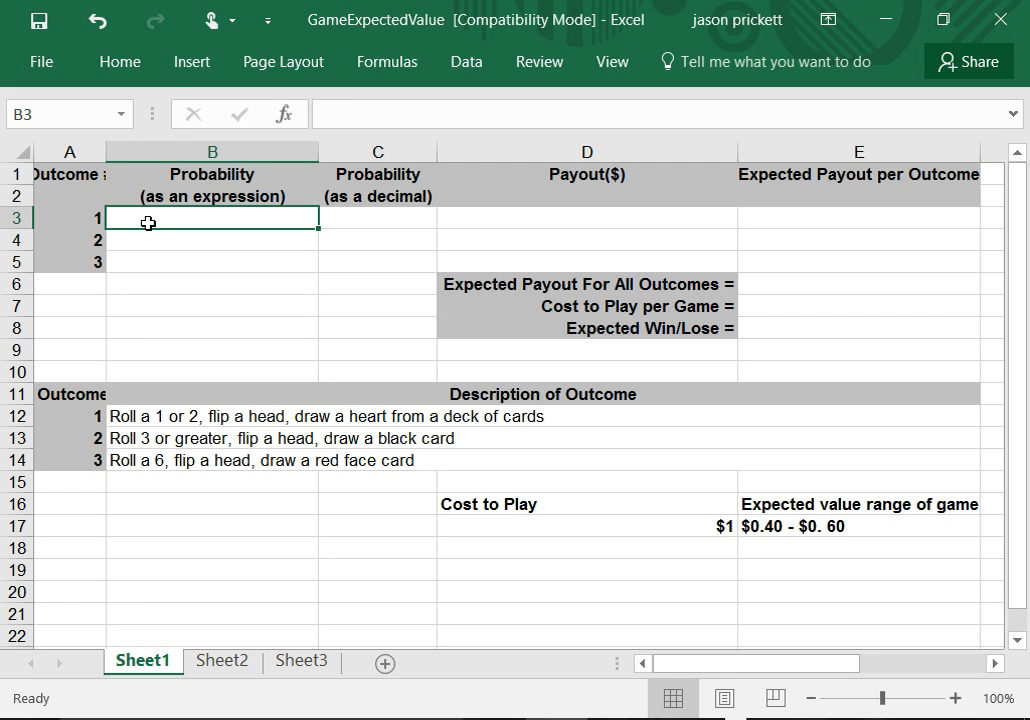
text(")
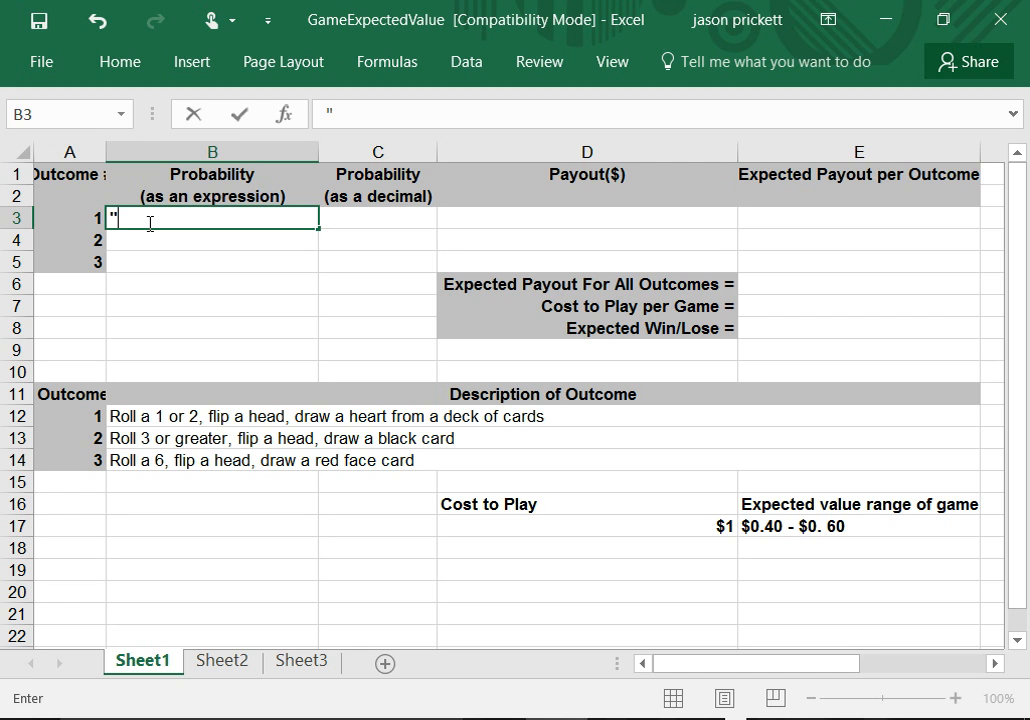
text(2/6)
text(*1/2*)
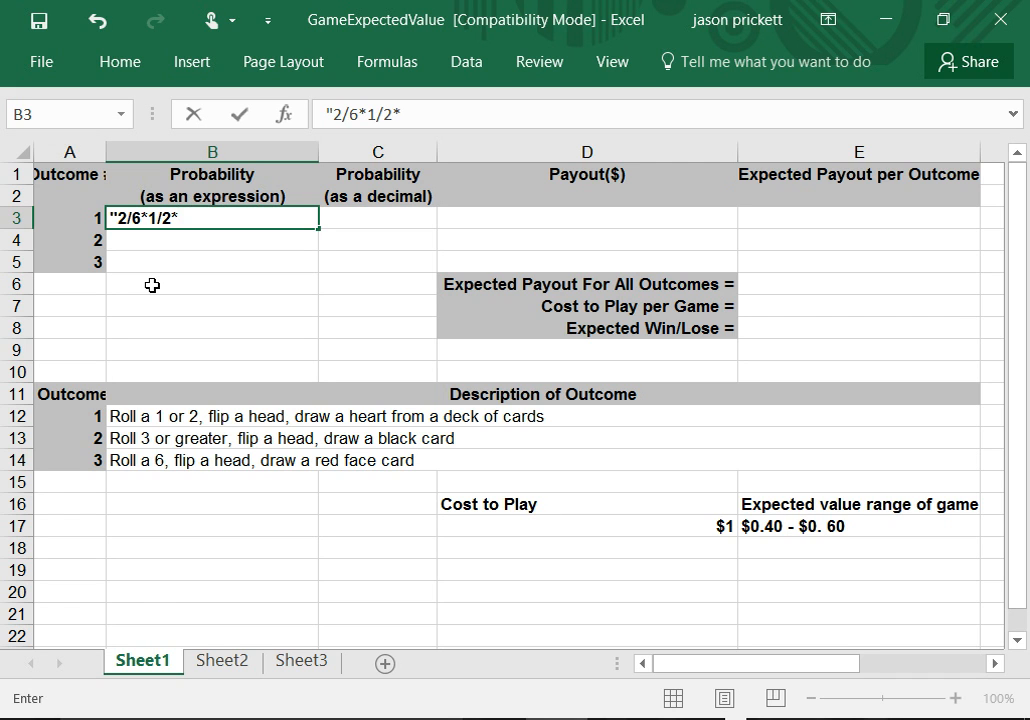
text(13/52)
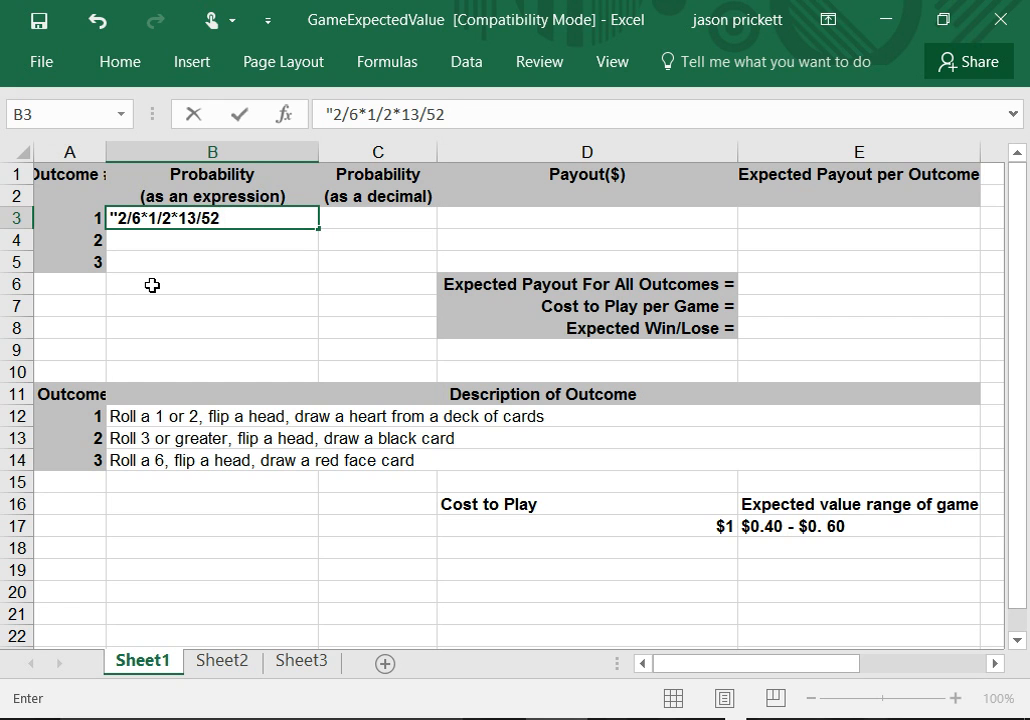
- Enter 0.041666667 as outcome 1's decimal probability in C3 and $5 as its payout in D3
click(390, 220)
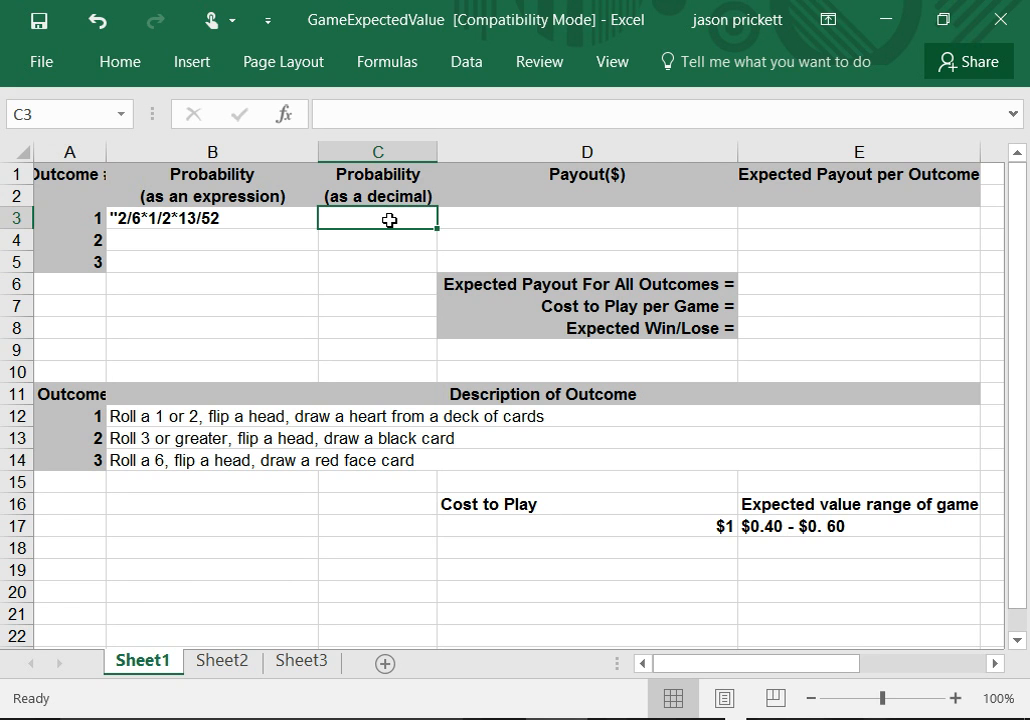
text(0)
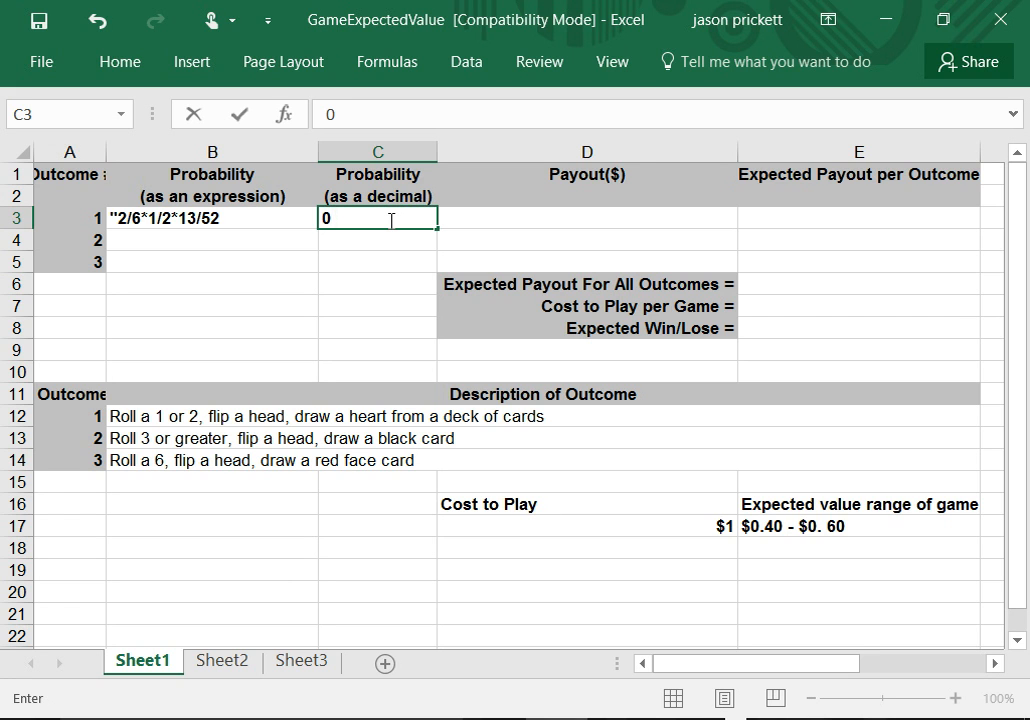
text(.041)
text(666667)
key(Return)
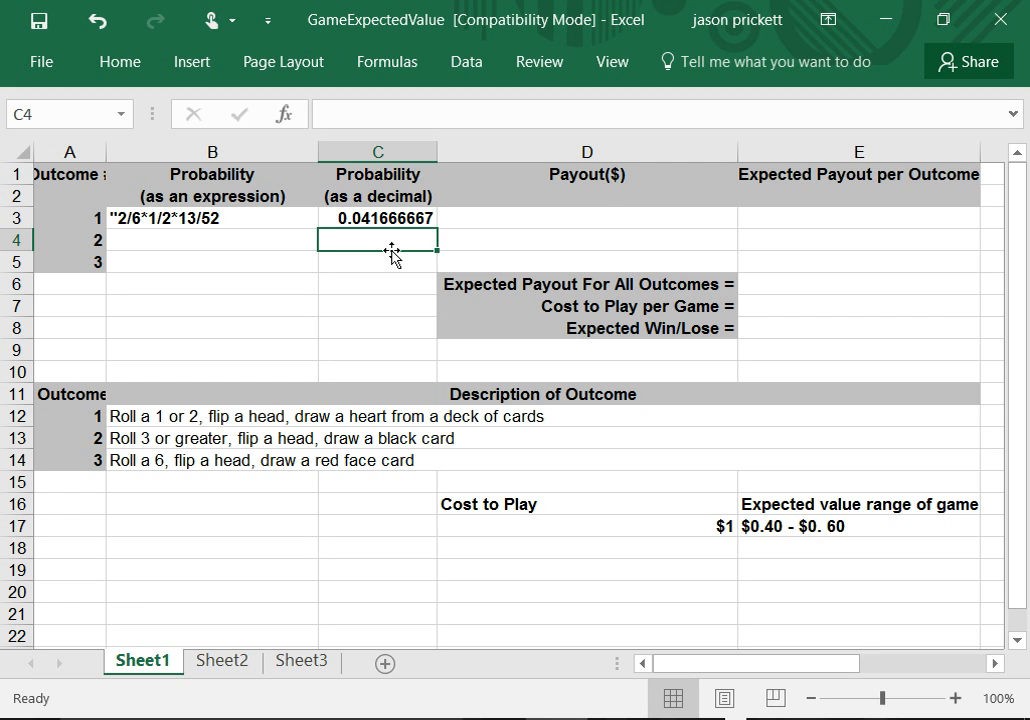
click(606, 216)
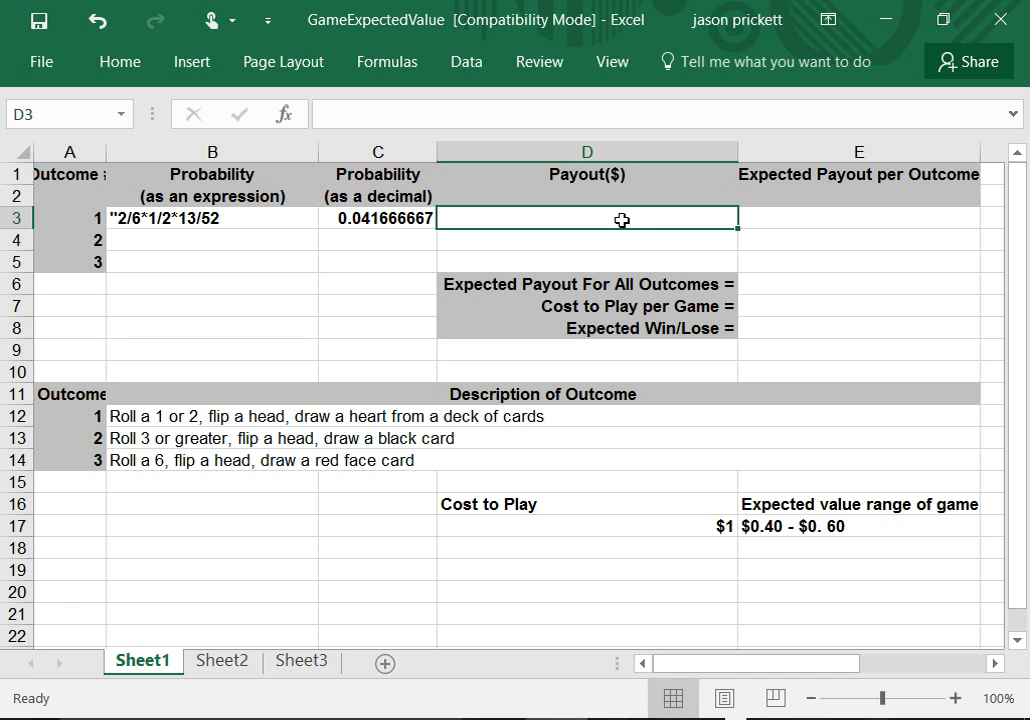
text($5)
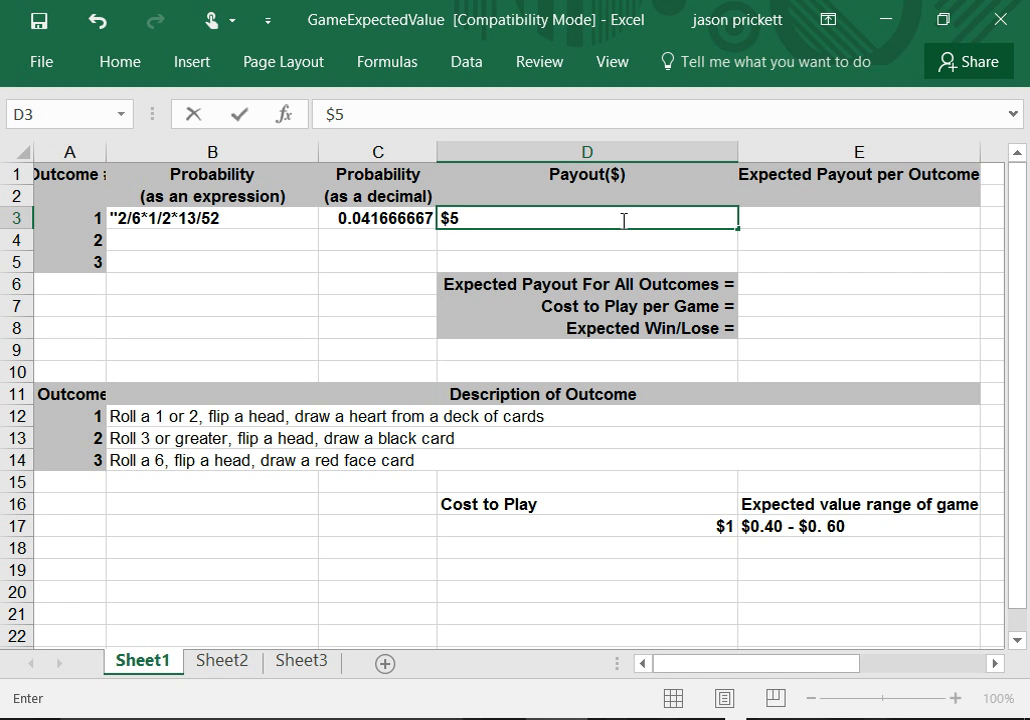
key(Return)
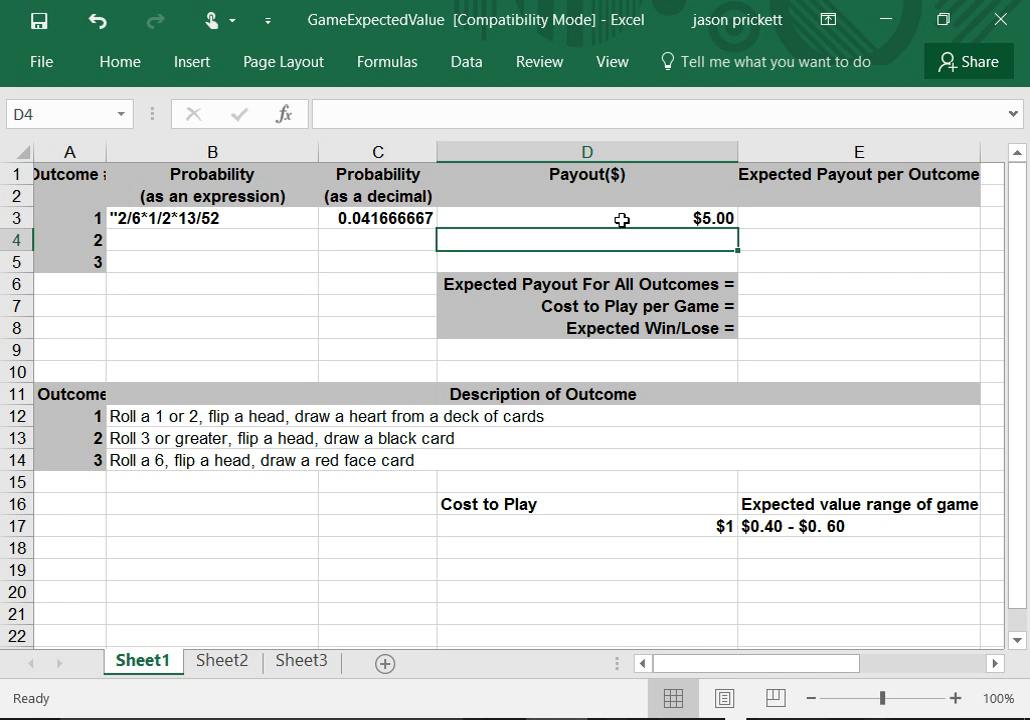
- Calculate outcome 1's expected payout in E3 with the formula =C3*D3
click(836, 220)
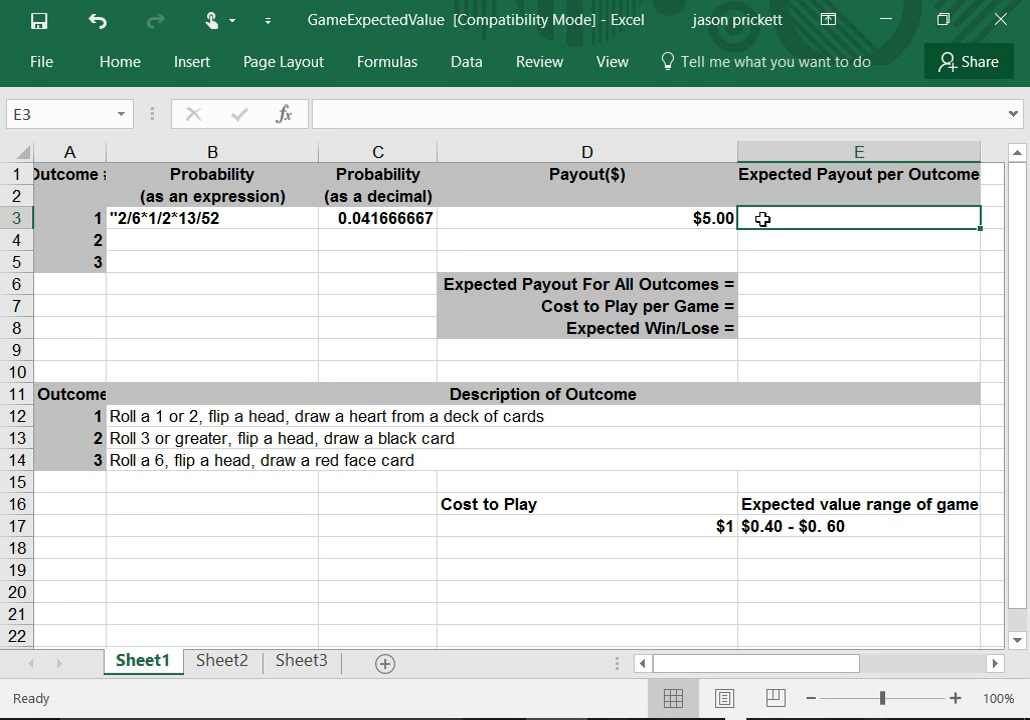
text(=)
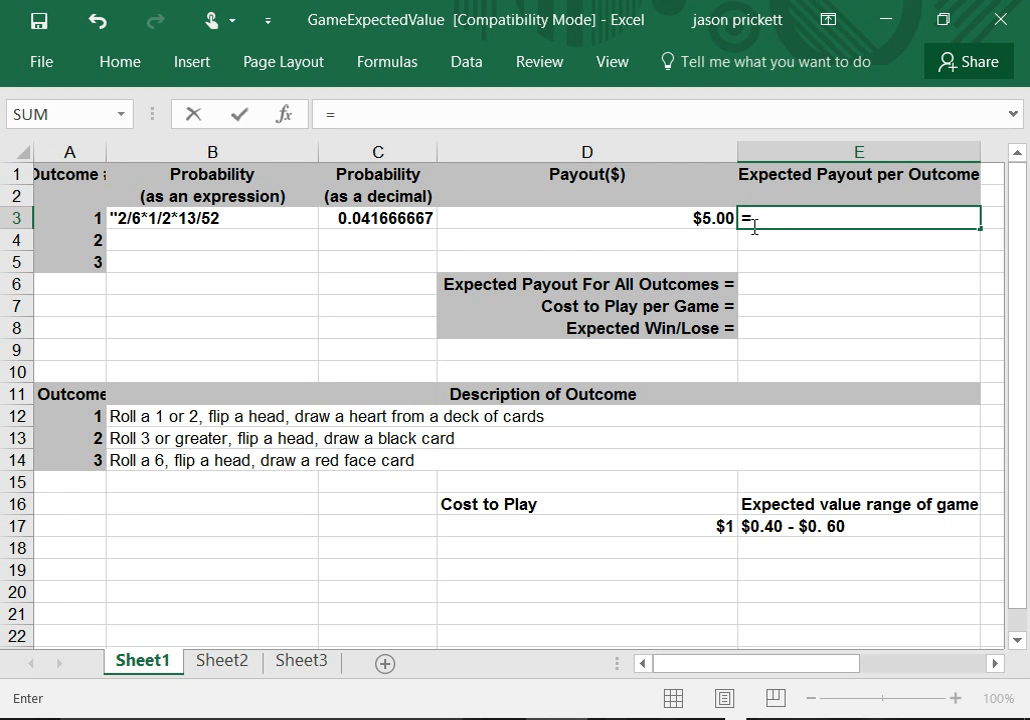
click(406, 223)
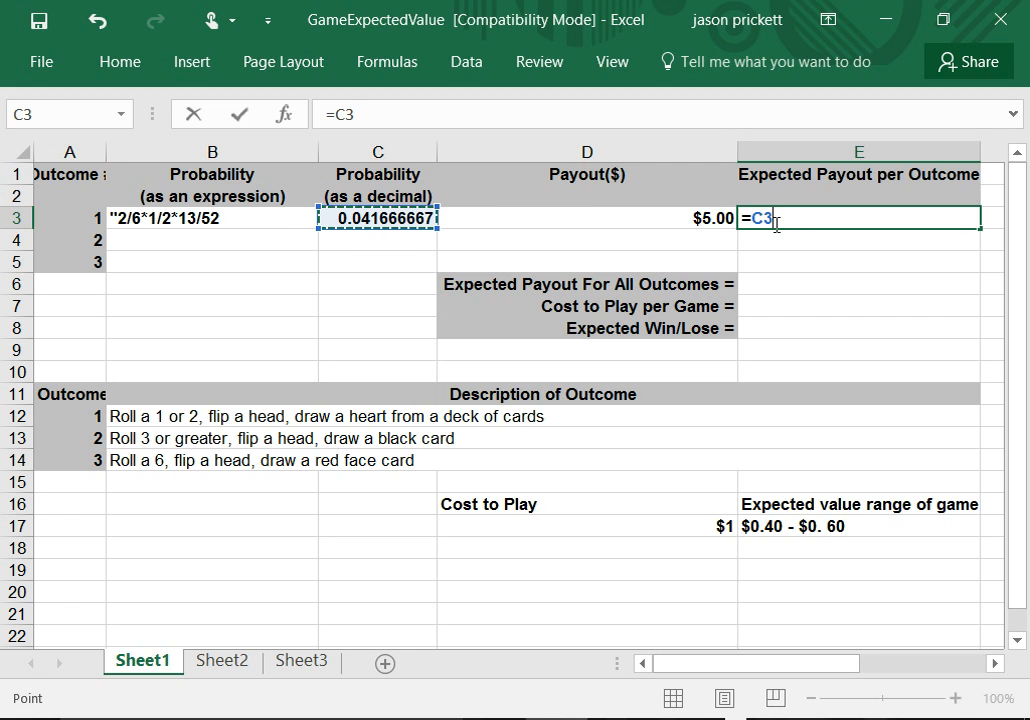
text(*)
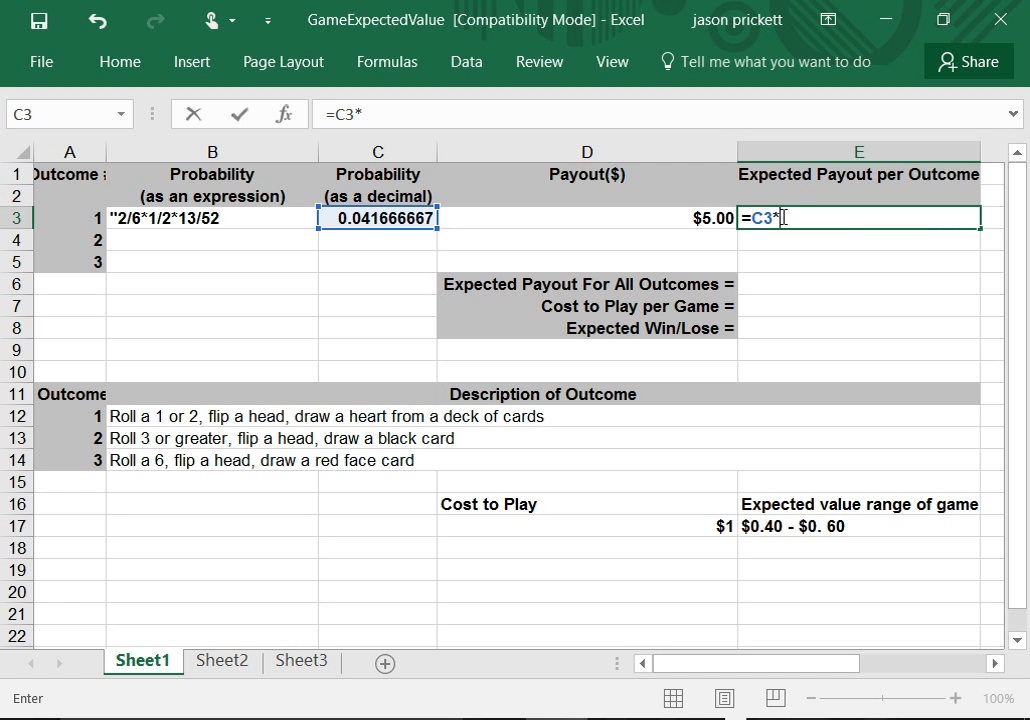
click(667, 213)
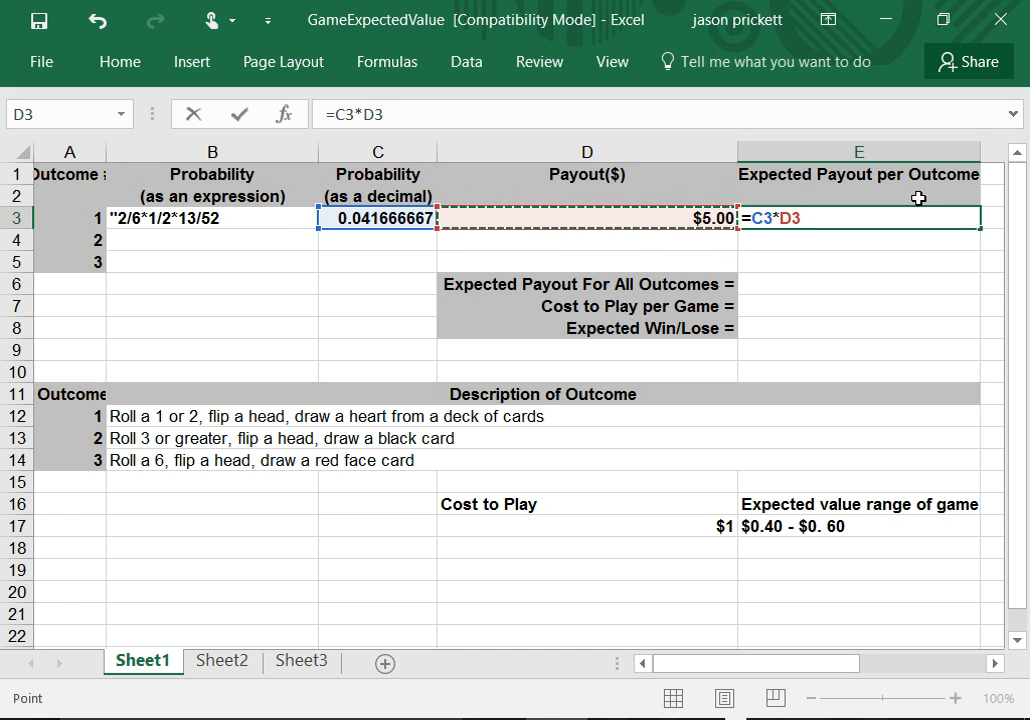
key(Return)
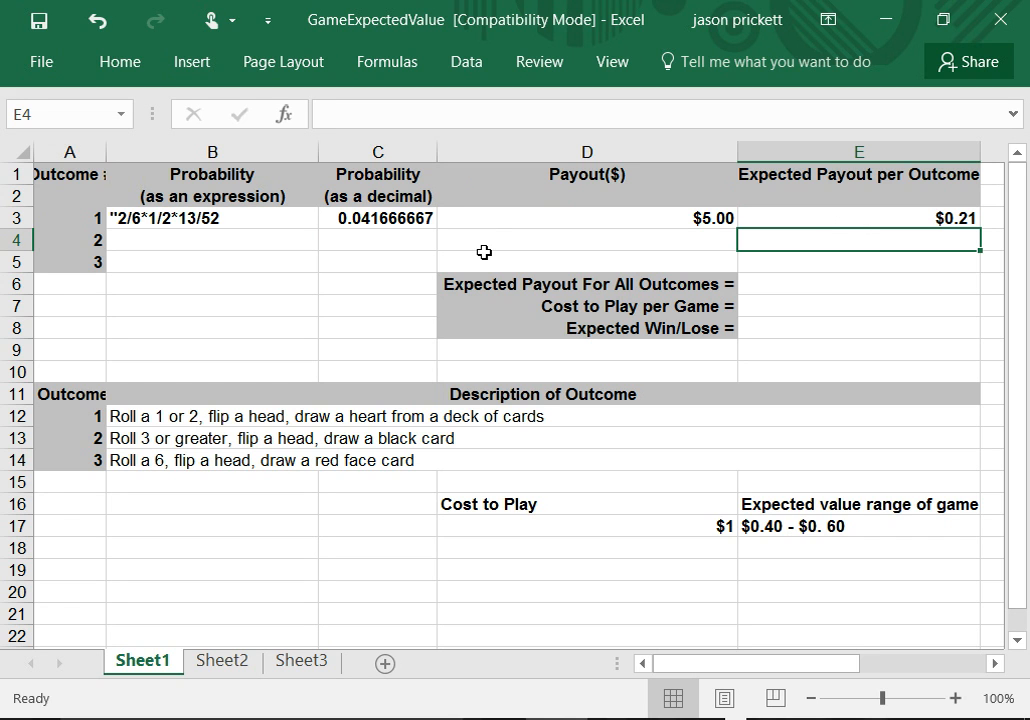
- Enter outcome 2's probability expression 4/6*1/2*26/52 in B4, preceded by a double quotation mark
click(282, 243)
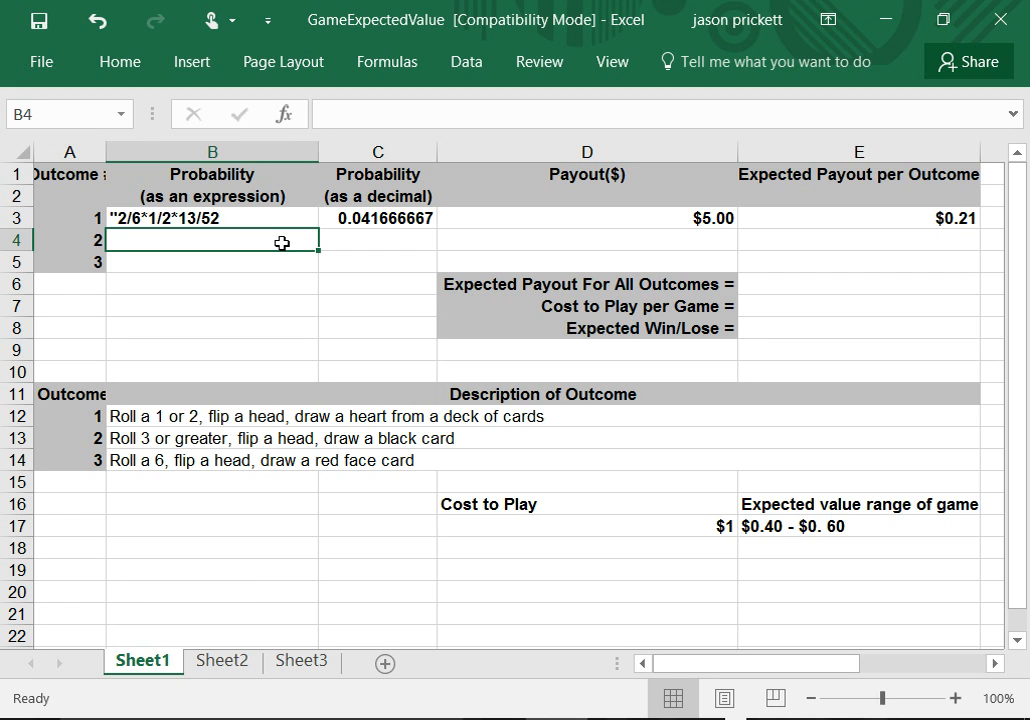
text(")
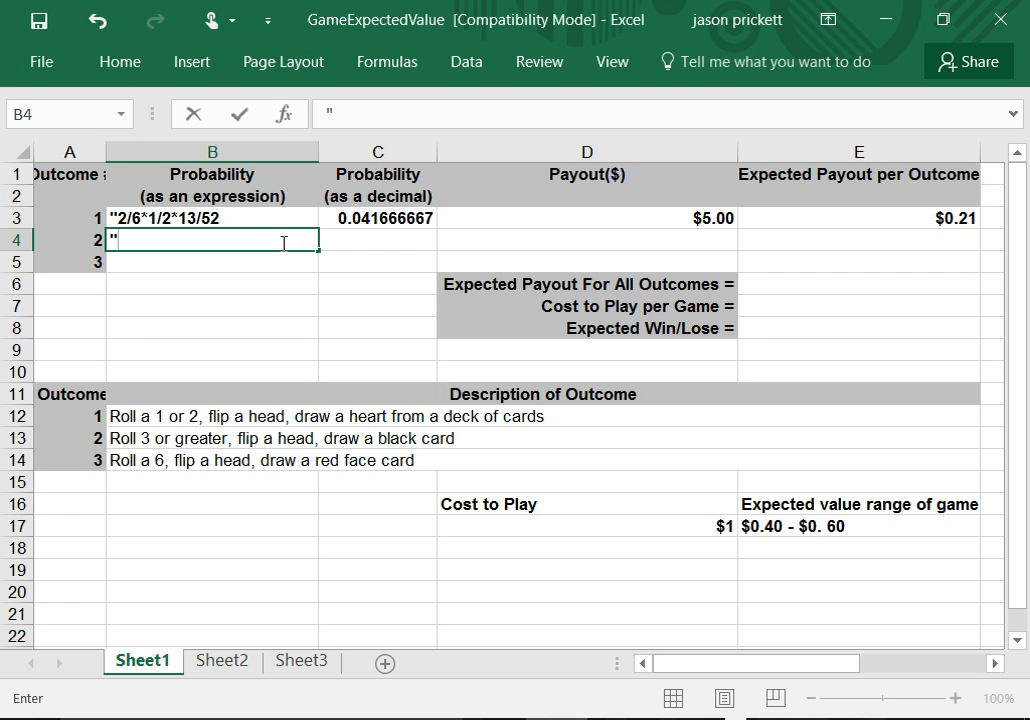
text(4/6*1/2)
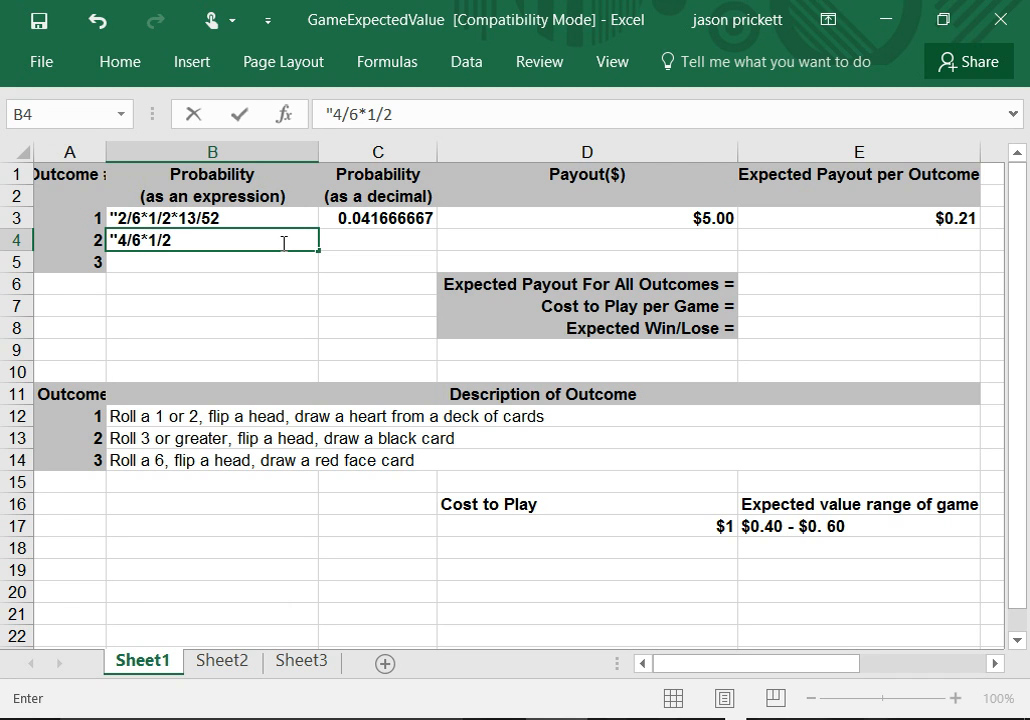
text(*)
text(26/52)
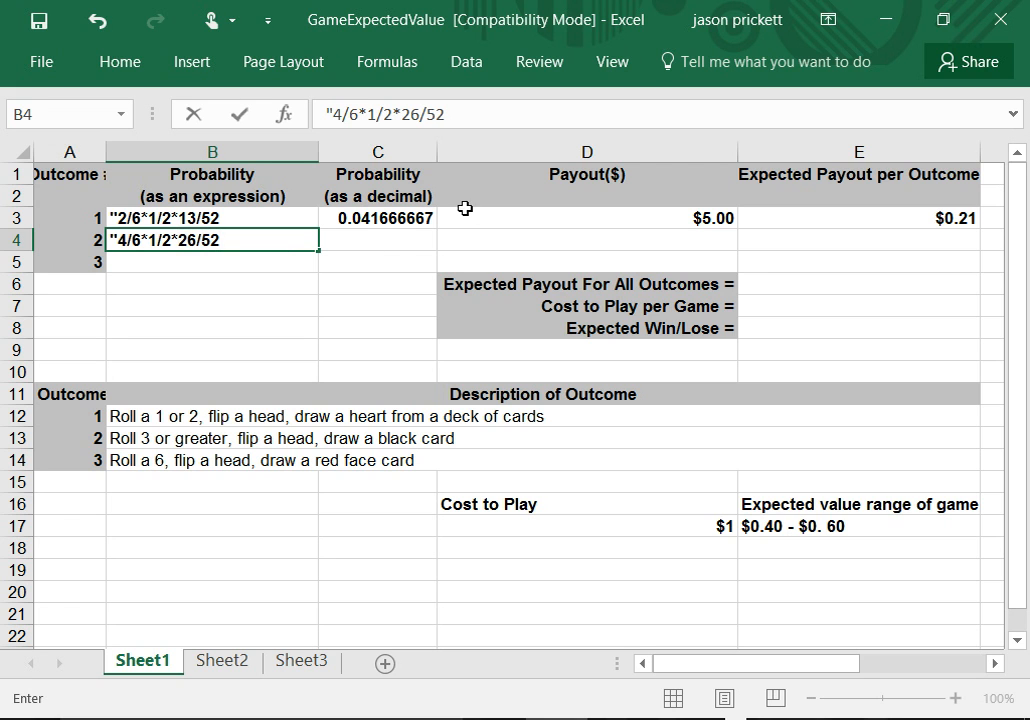
- Enter 0.16666667 as outcome 2's decimal probability in C4 and $1 as its payout in D4
click(395, 244)
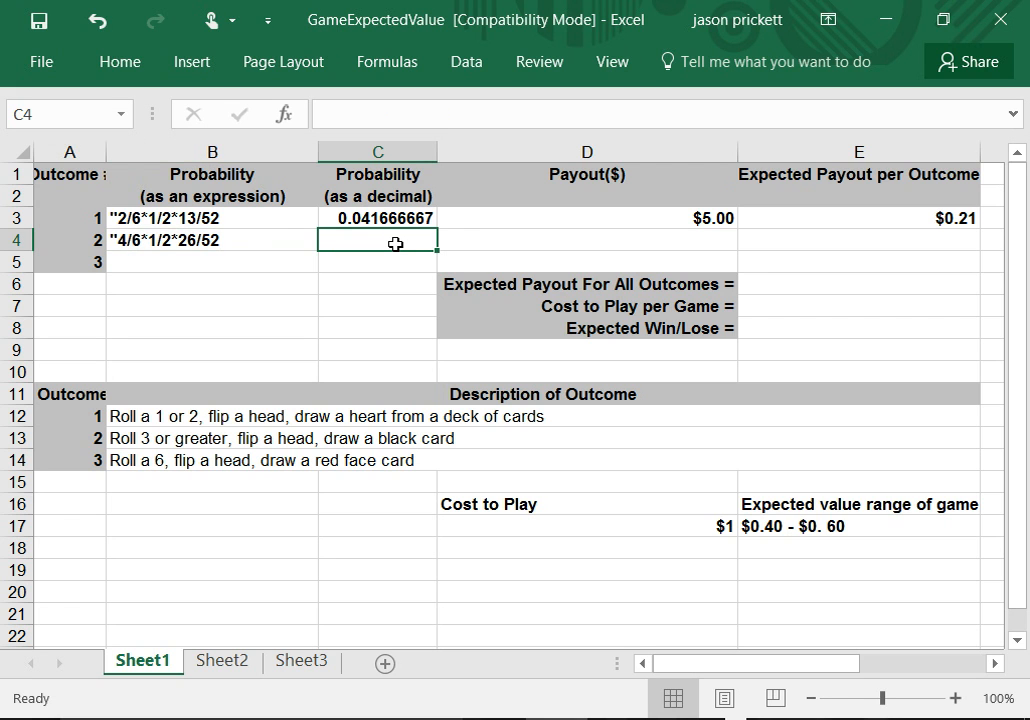
text(0.)
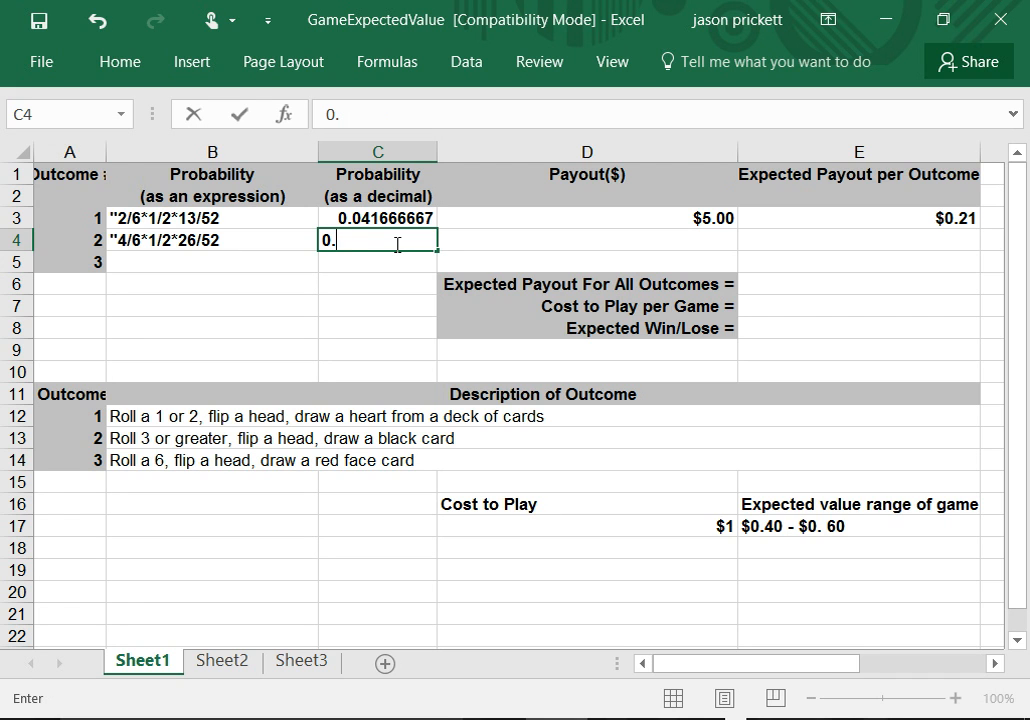
text(16666667)
click(463, 247)
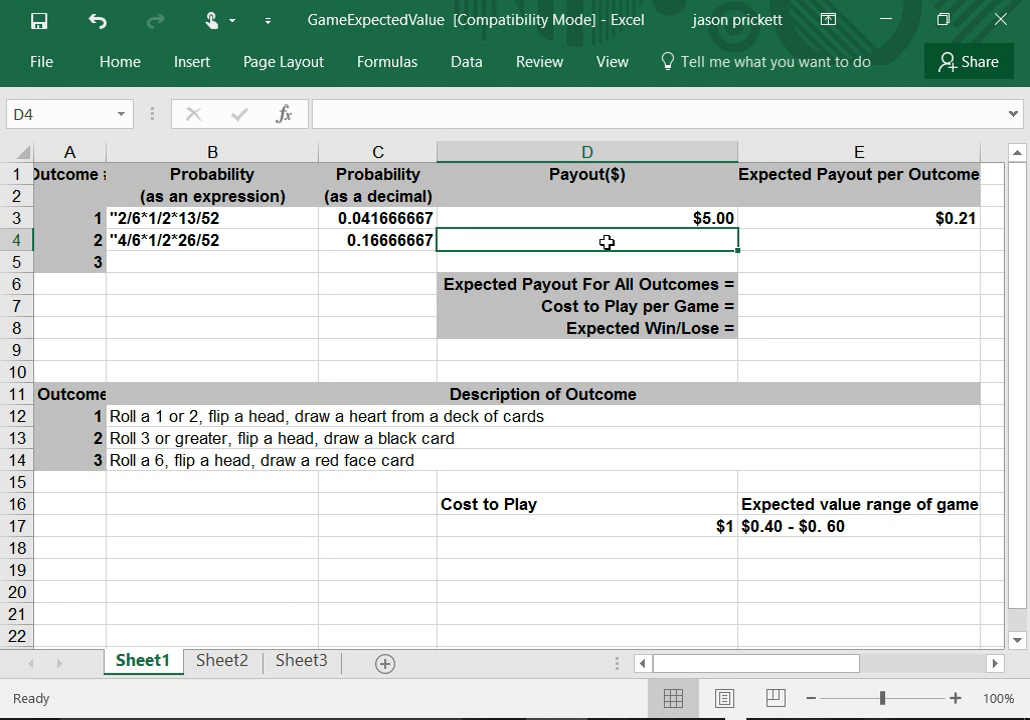
text($)
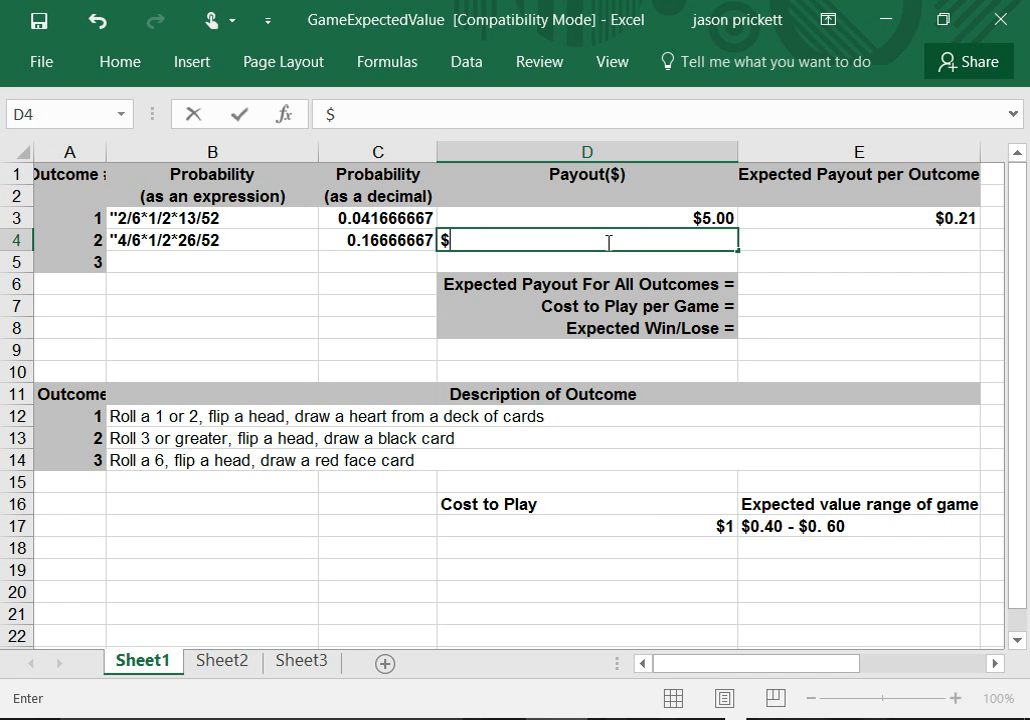
text(1)
key(Return)
key(Return)
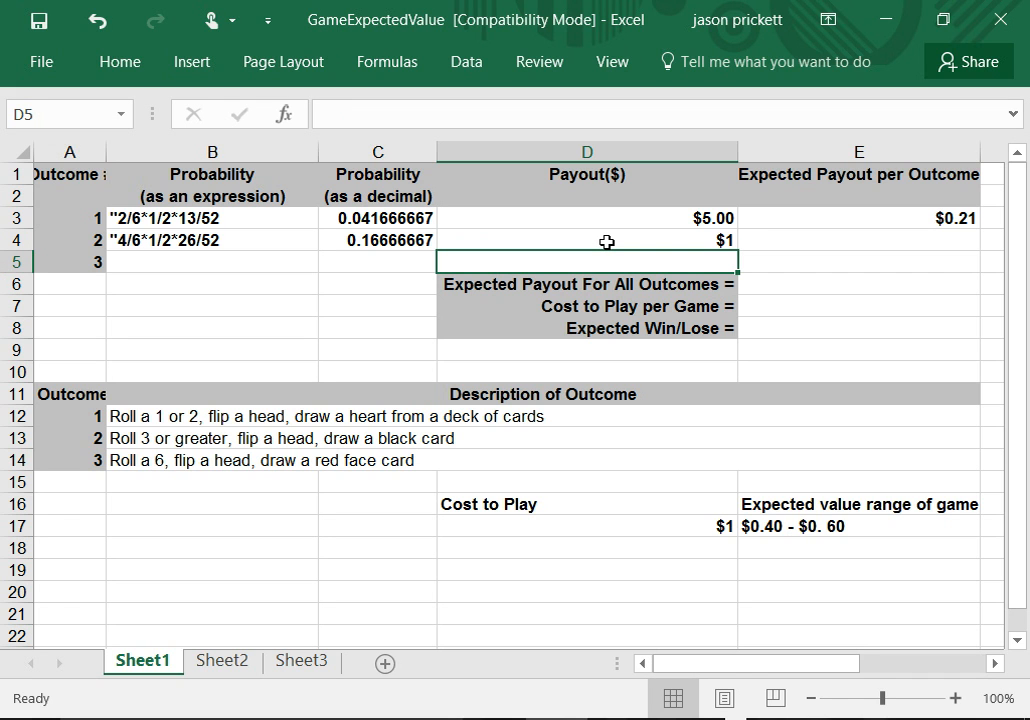
- Fill the expected payout formula from E3 down through E5 for outcomes 2 and 3
click(606, 242)
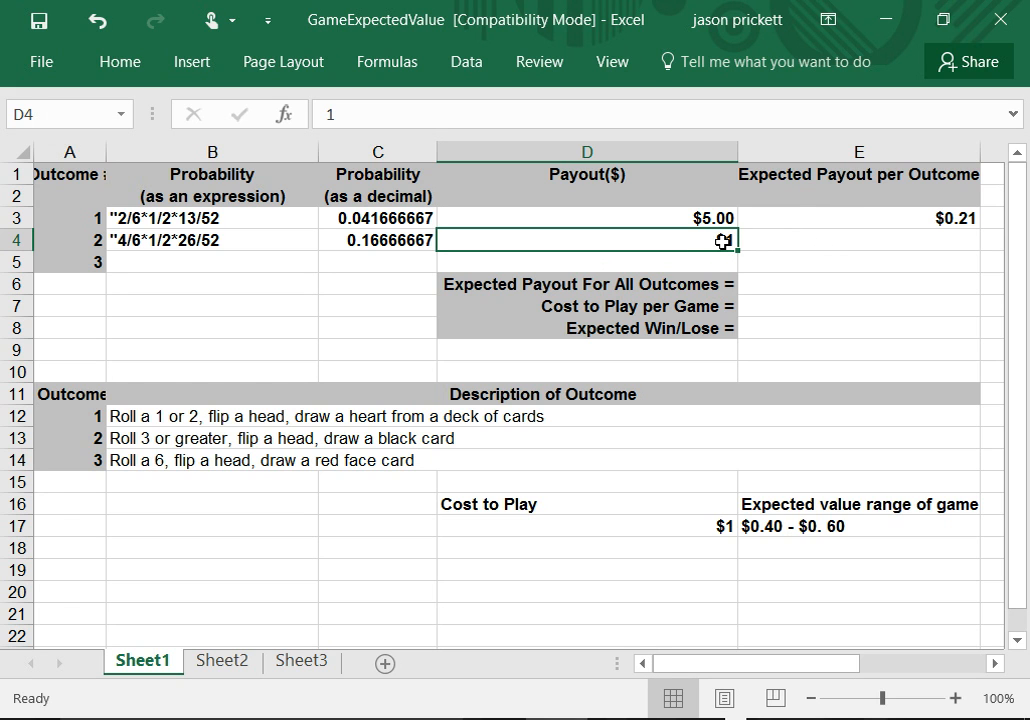
click(790, 217)
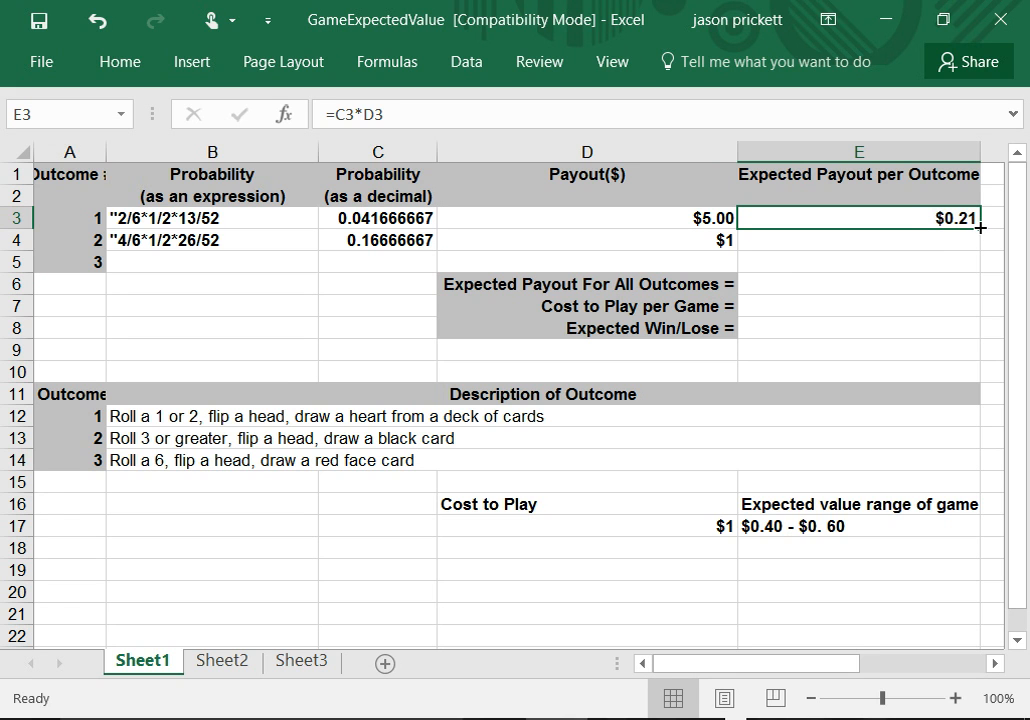
drag(981, 228, 972, 265)
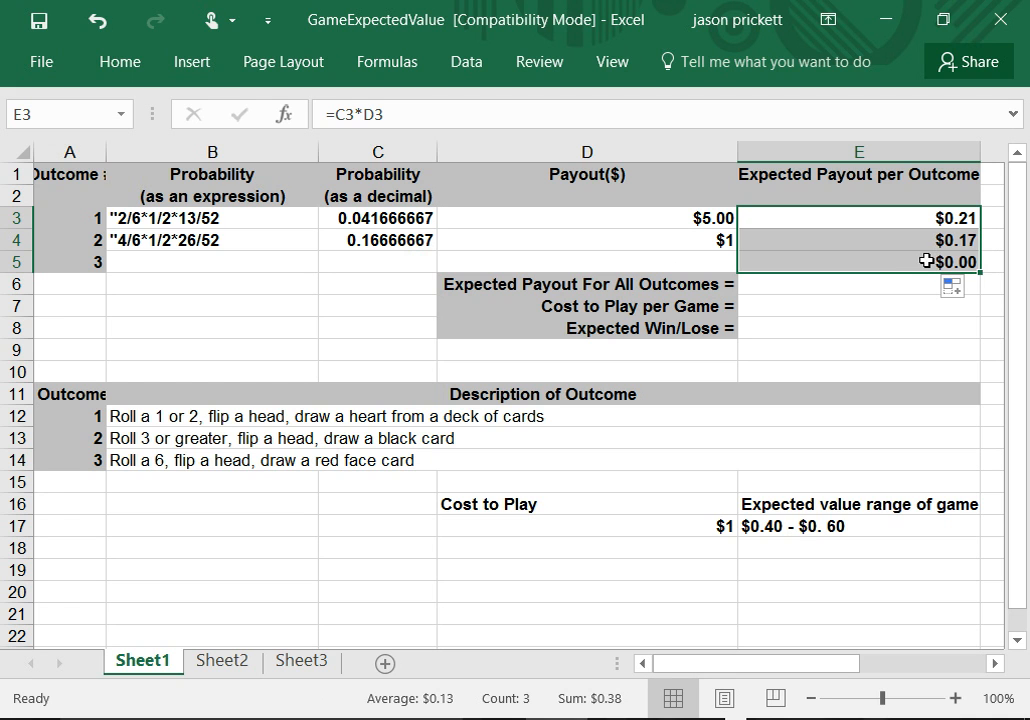
- Total the expected payout for all outcomes in E6 with the formula =sum(E3:E5)
click(872, 292)
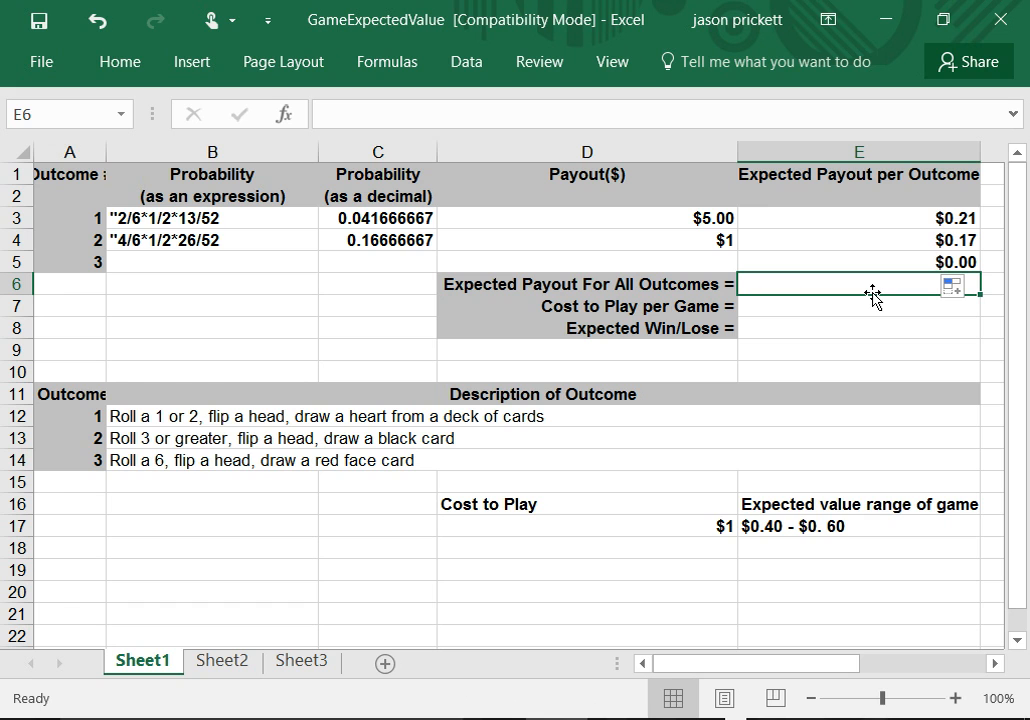
text(su)
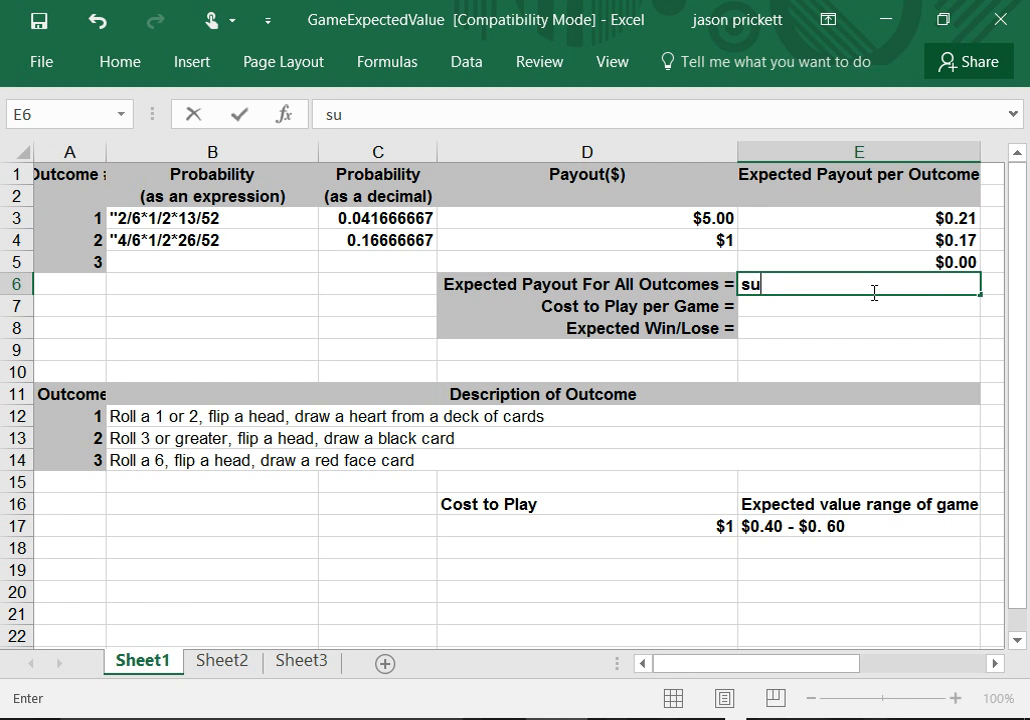
text(m()
key(BackSpace)
key(BackSpace)
key(BackSpace)
key(BackSpace)
text(=sum()
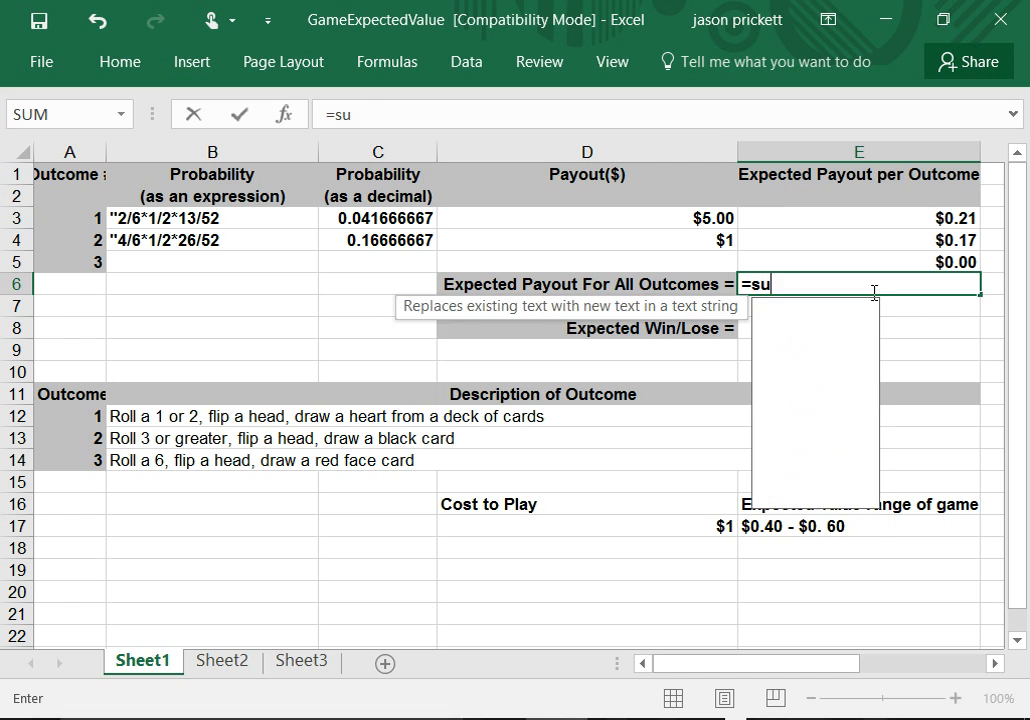
click(915, 216)
drag(915, 216, 912, 253)
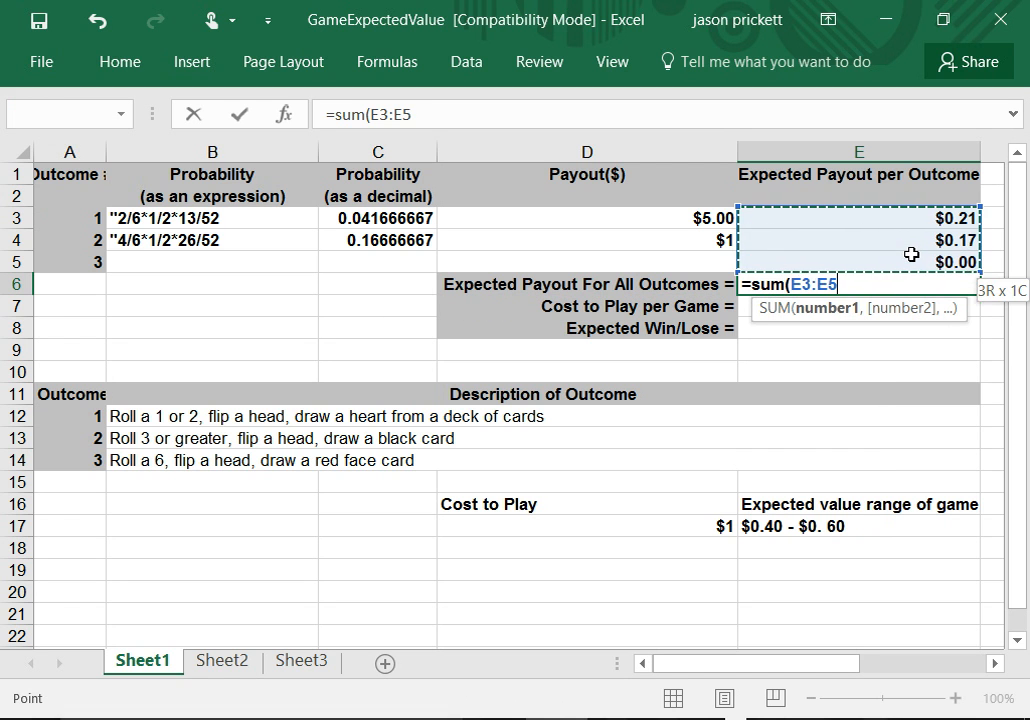
text())
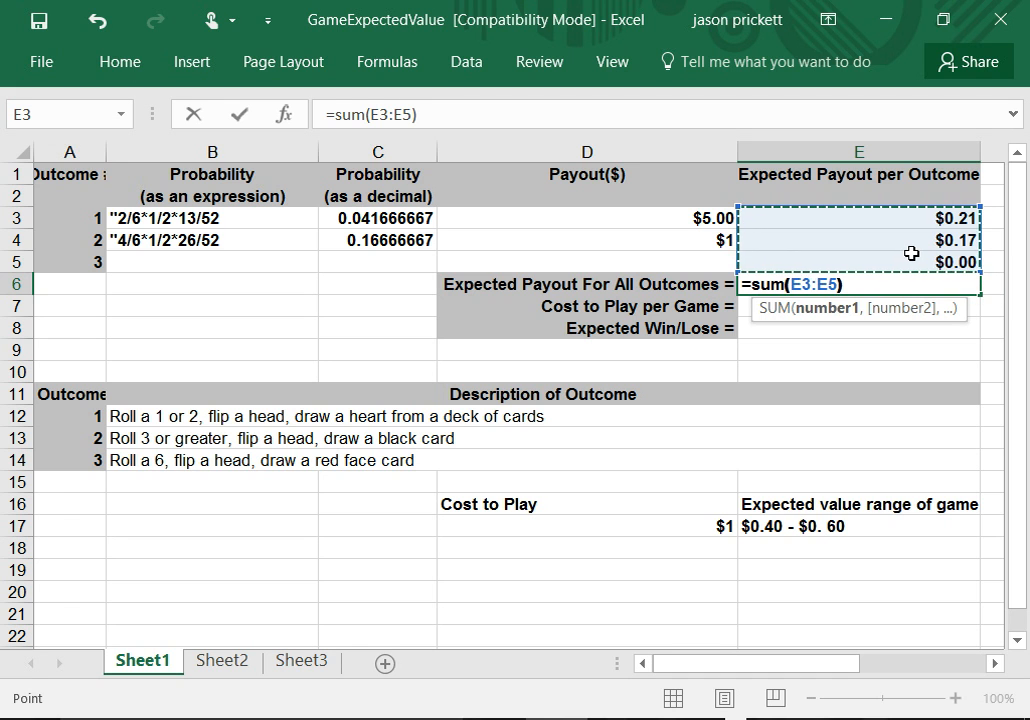
key(Return)
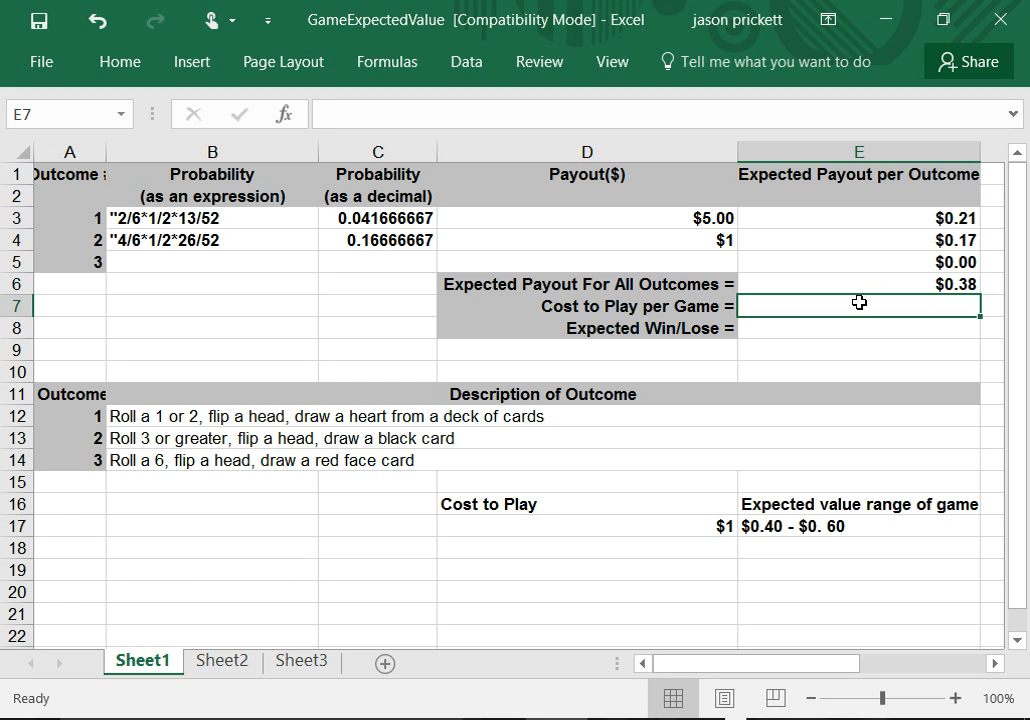
- Enter $1 as the cost to play per game in E7 and calculate the expected win/lose in E8 with =E7-E6
text($1)
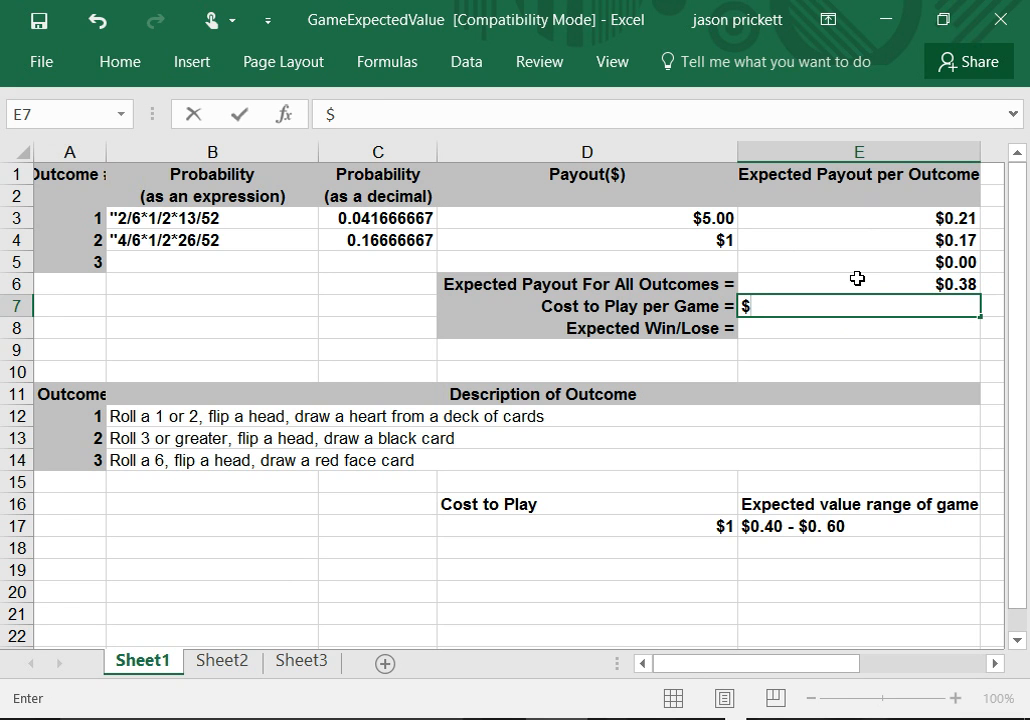
click(870, 326)
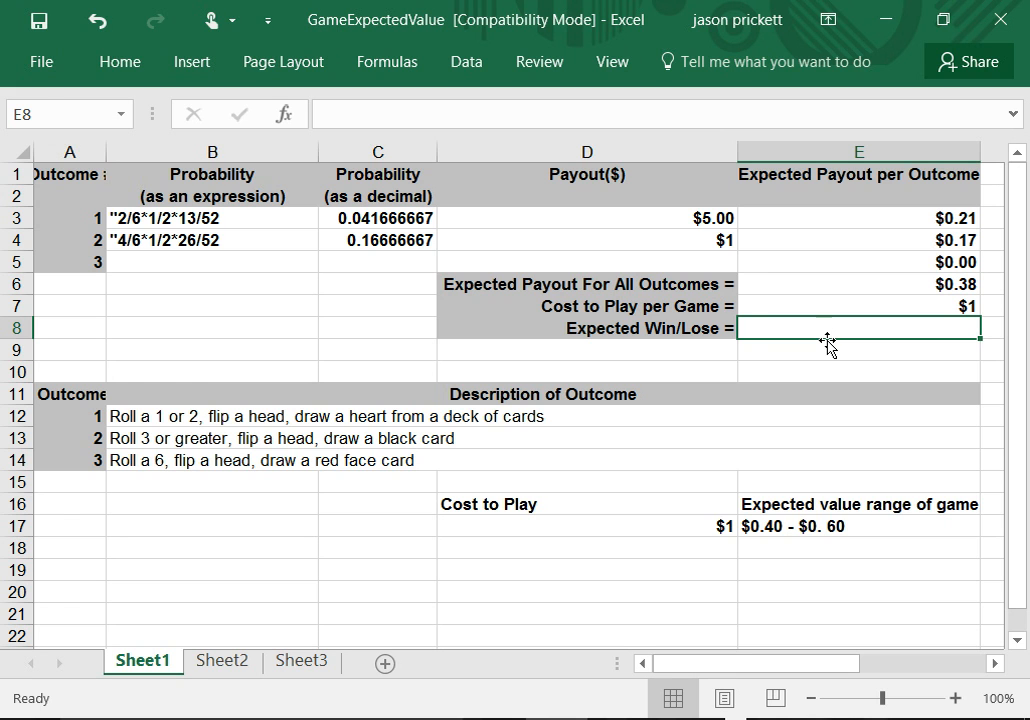
text(=)
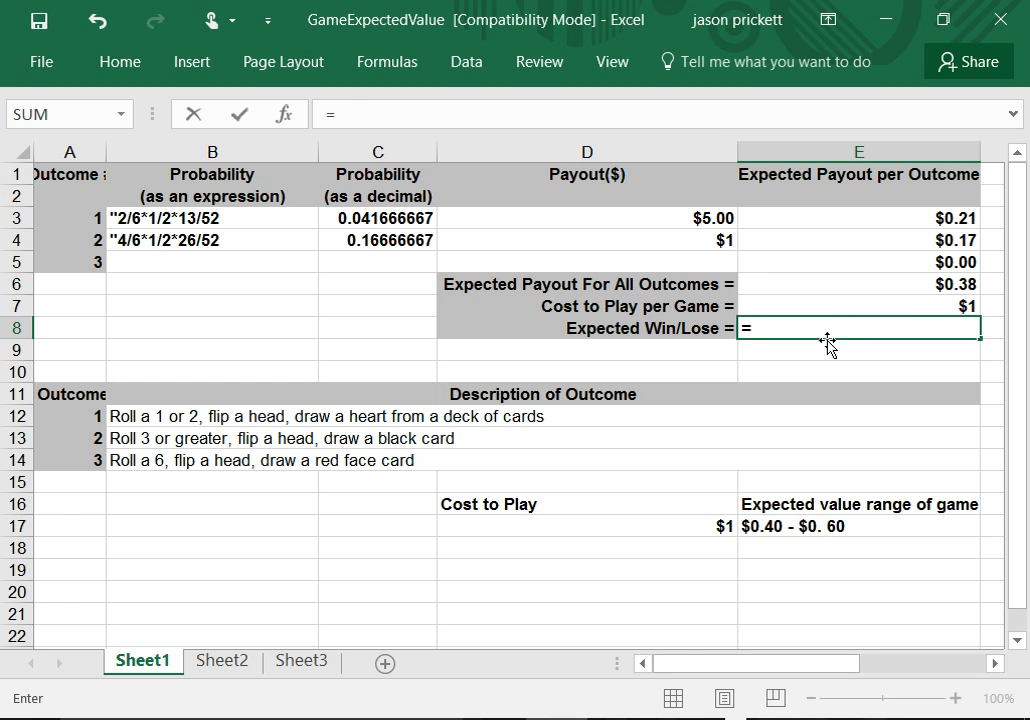
click(887, 305)
text(-)
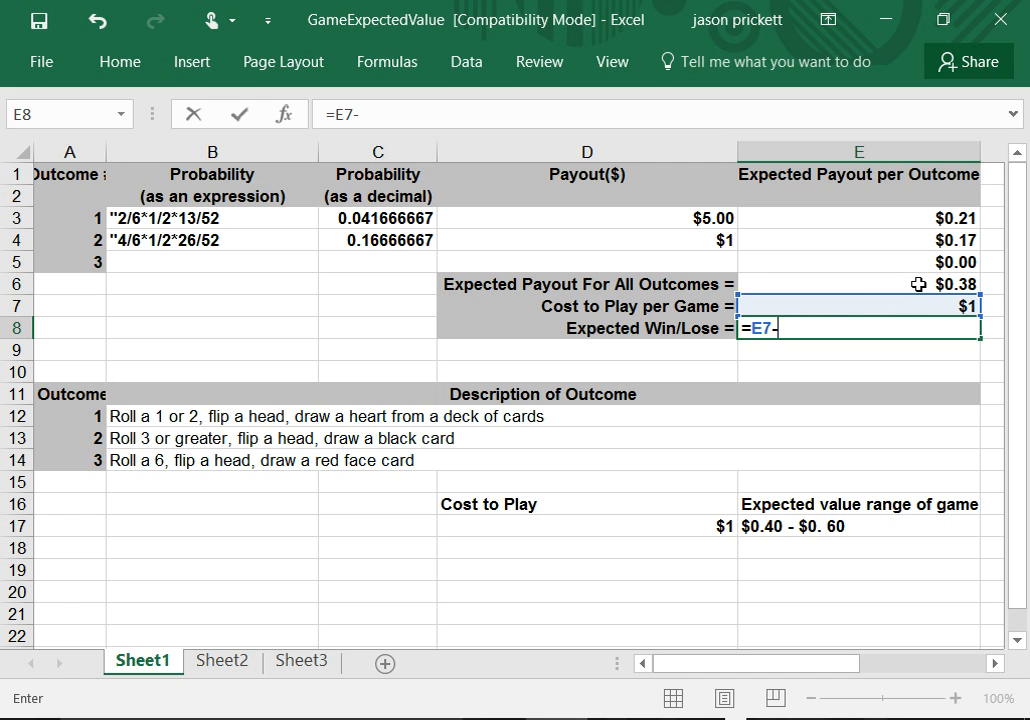
click(918, 284)
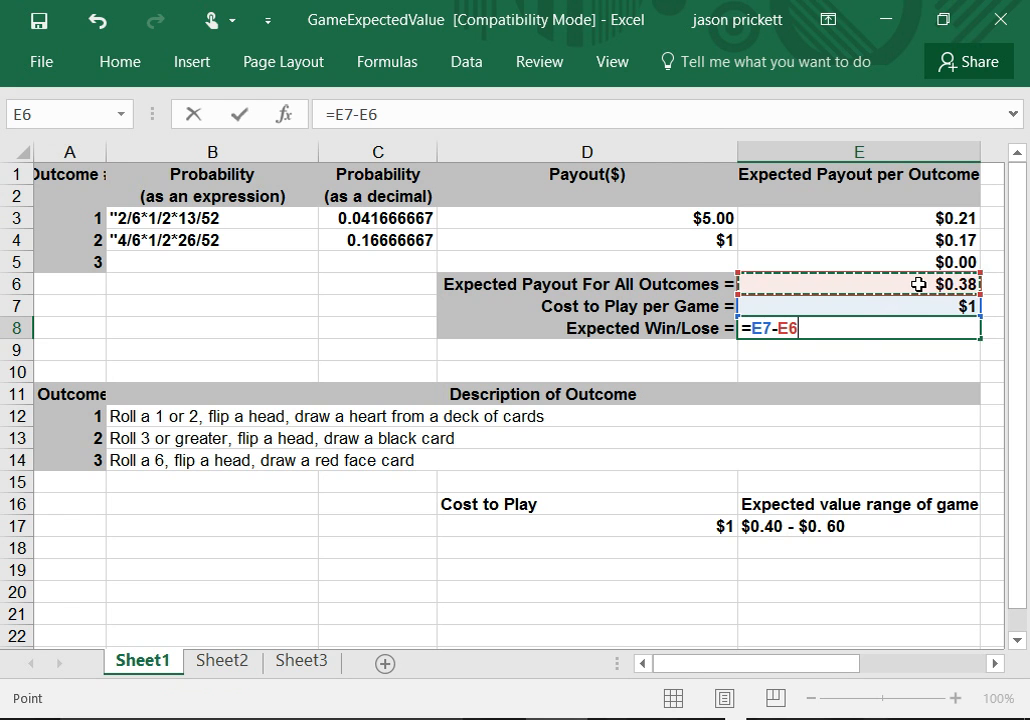
key(Return)
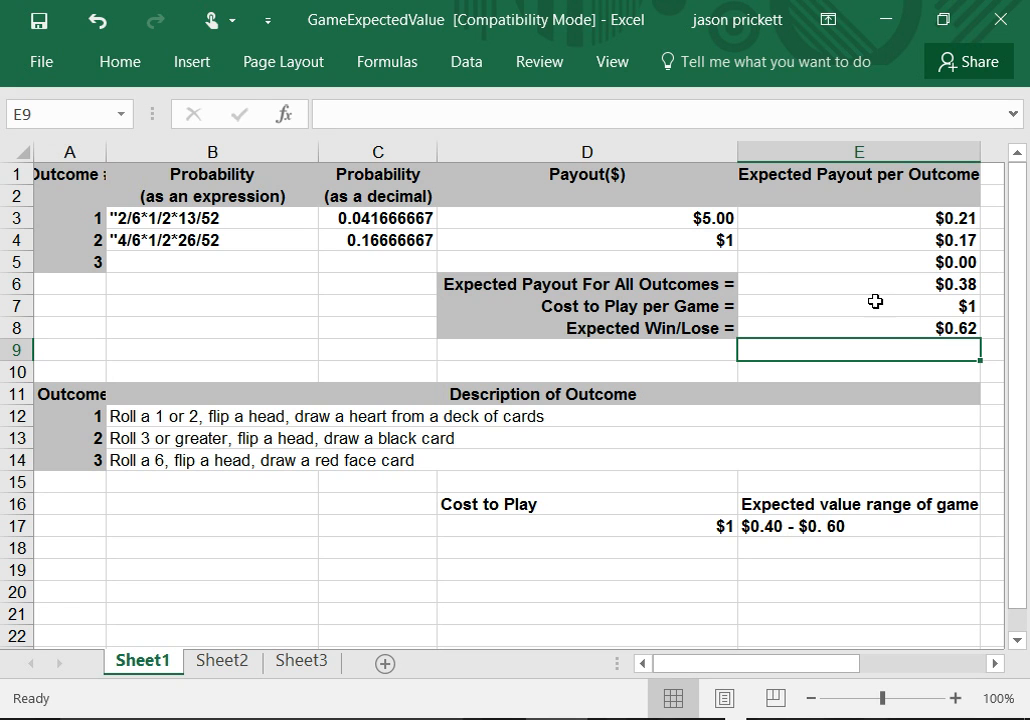
- Enter outcome 3's probability expression 1/6*1/2*6/52 in B5, preceded by a double quotation mark
click(271, 267)
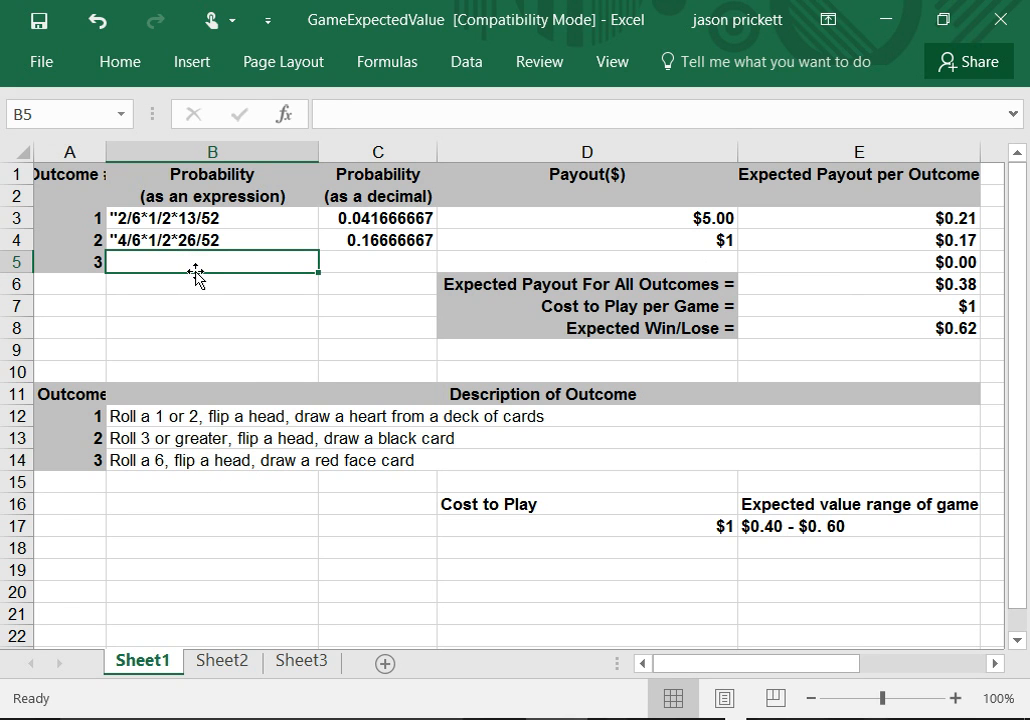
text("1/6)
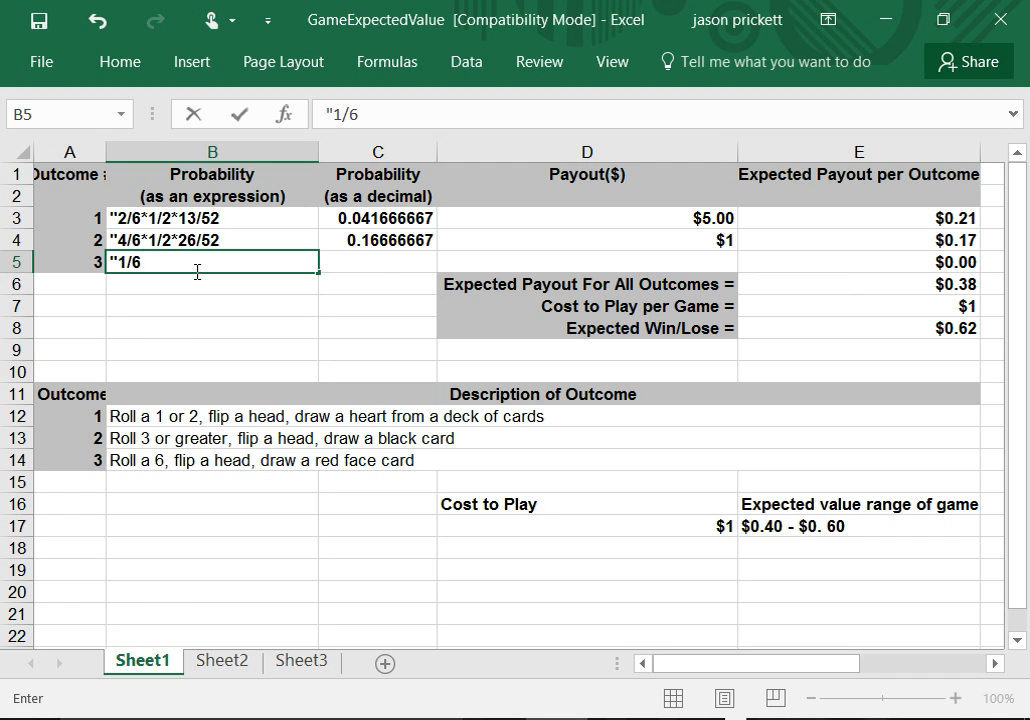
text(*1/2*6/52)
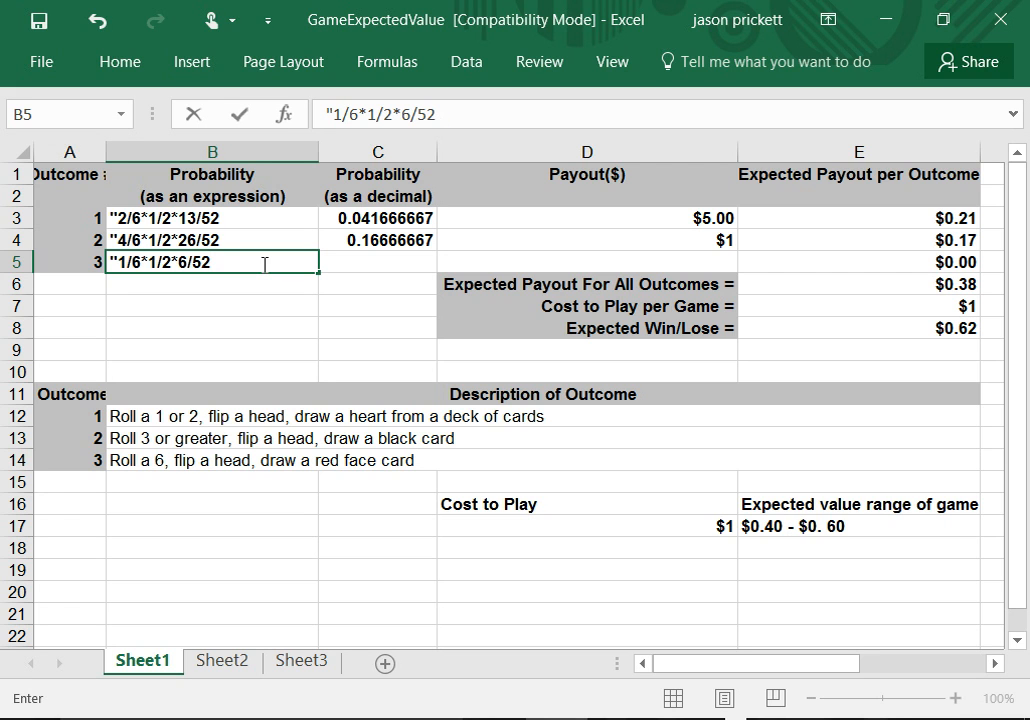
- Enter 0.0096154 as outcome 3's decimal probability in C5
click(383, 270)
text(0)
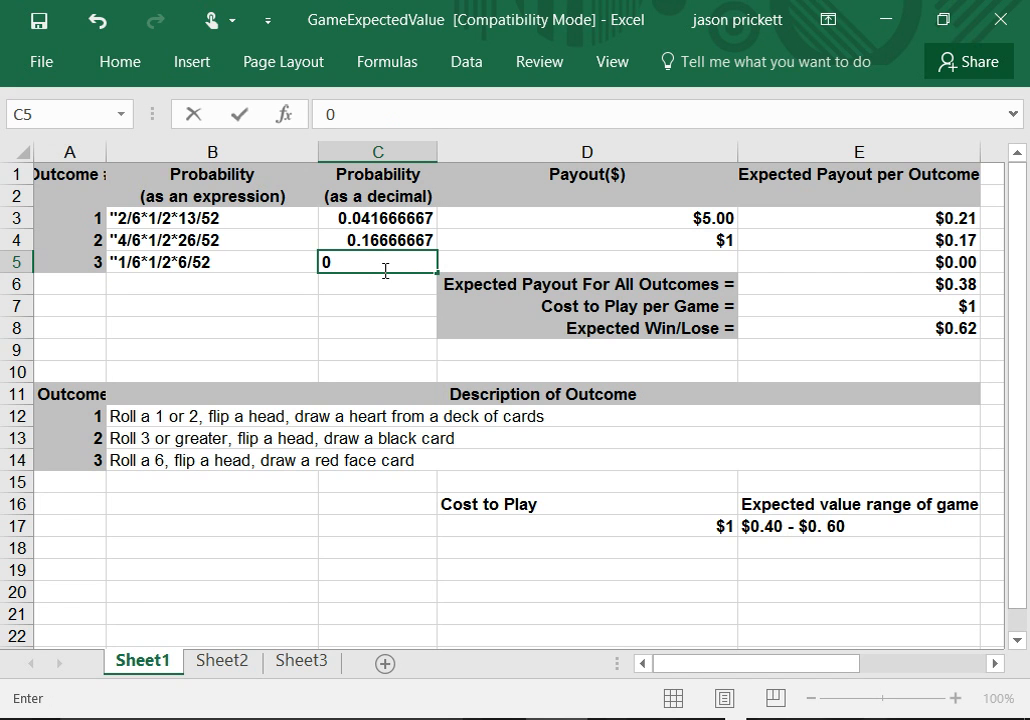
text(009615)
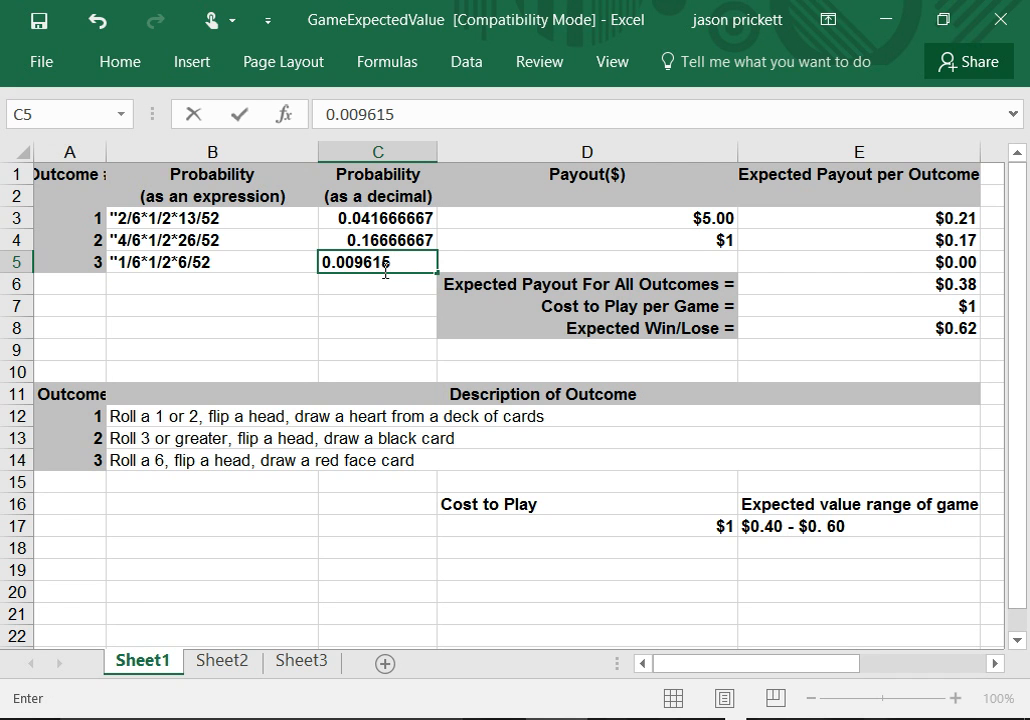
text(4)
- Enter $3 as outcome 3's payout in D5
click(534, 268)
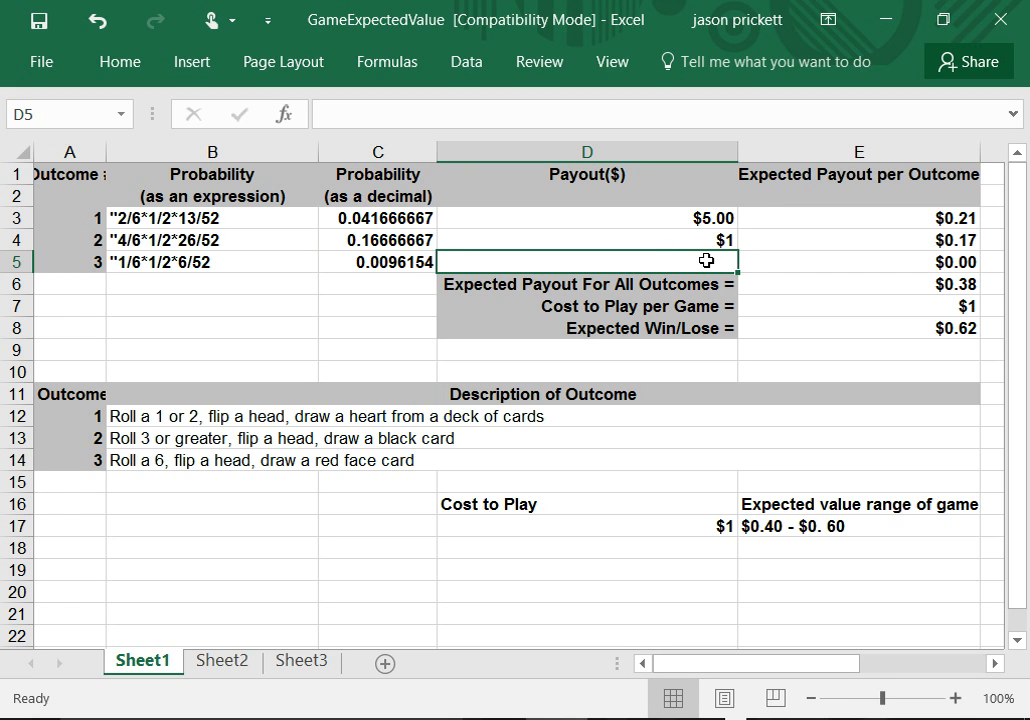
text($)
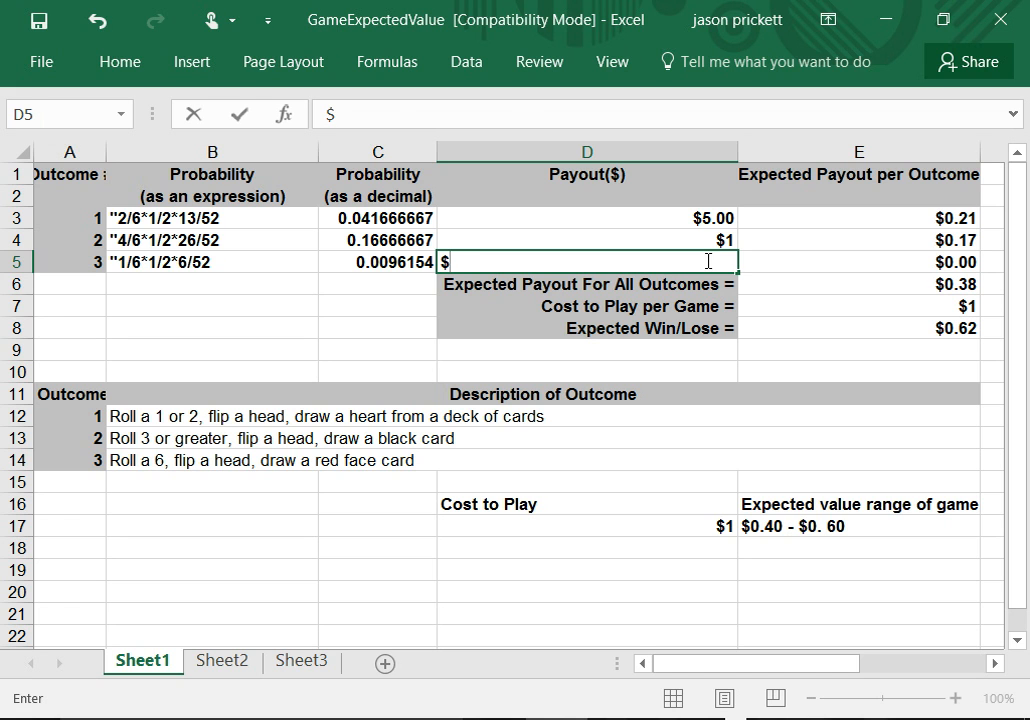
text(3)
key(Return)
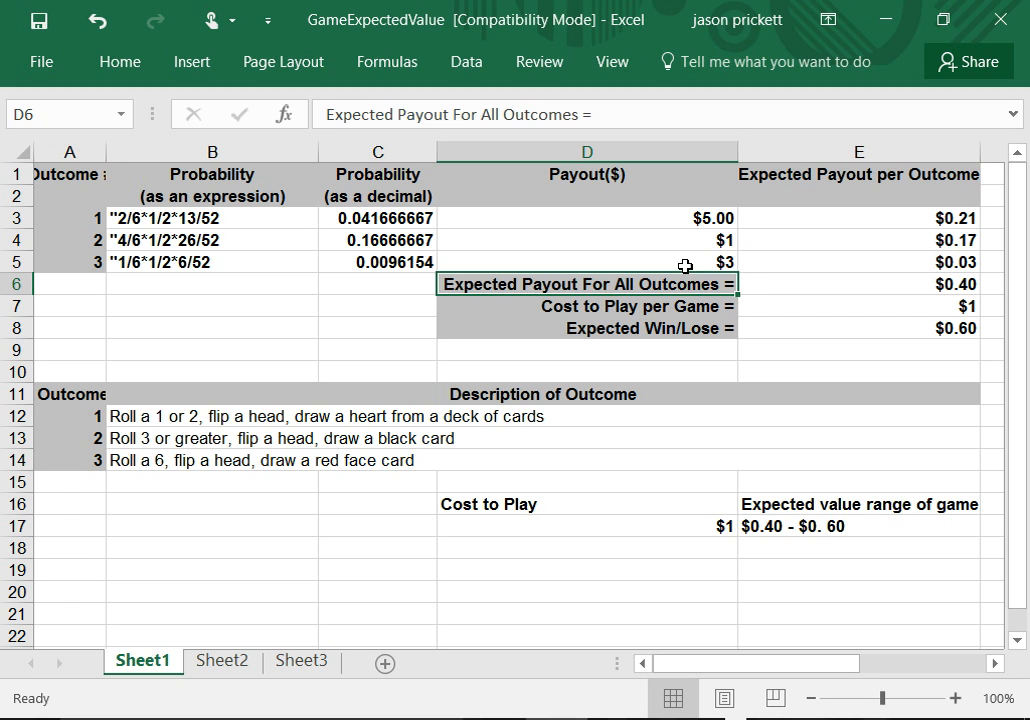
- Change outcome 3's payout in D5 to $6
click(698, 266)
text(6)
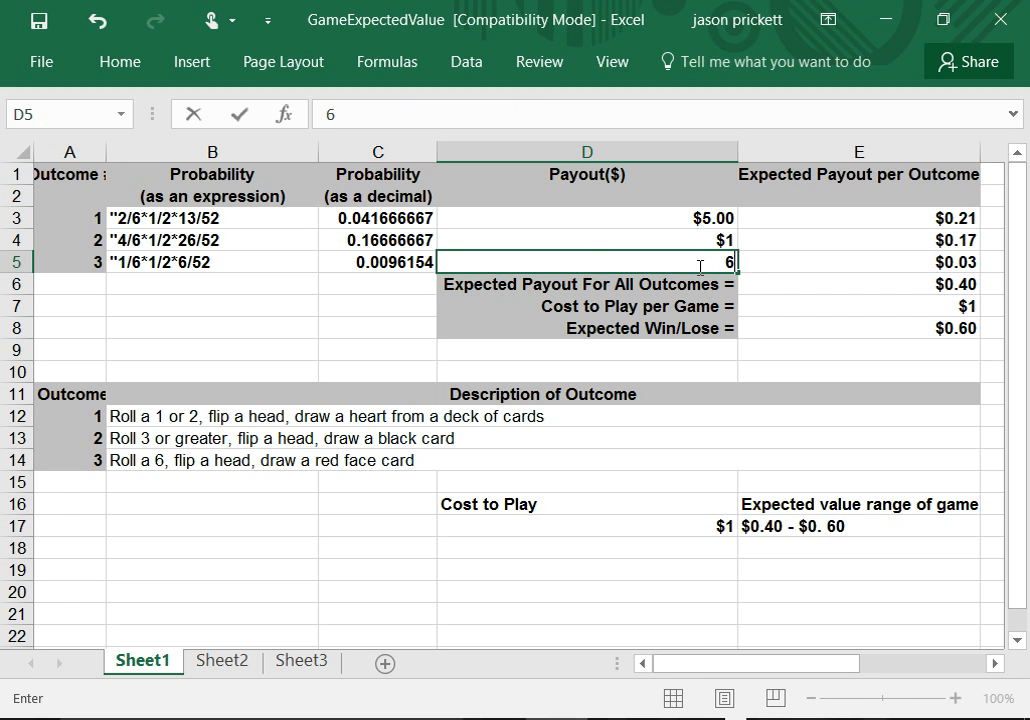
key(Return)
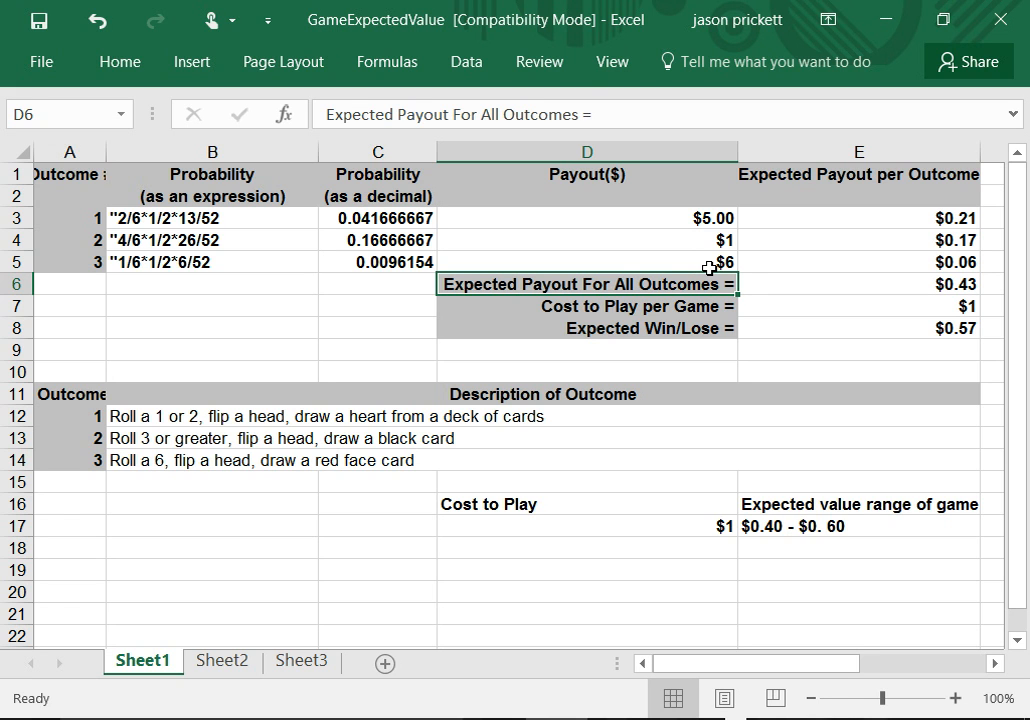
- Set outcome 3's payout in D5 to $7
click(709, 266)
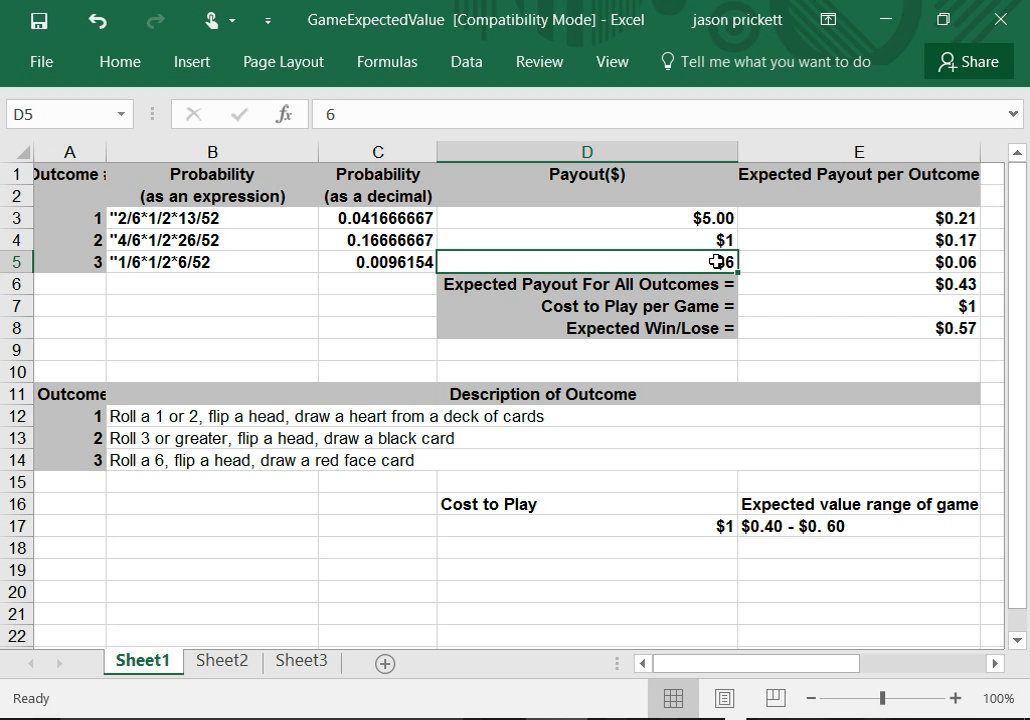
text(7)
key(BackSpace)
text($7)
key(Return)
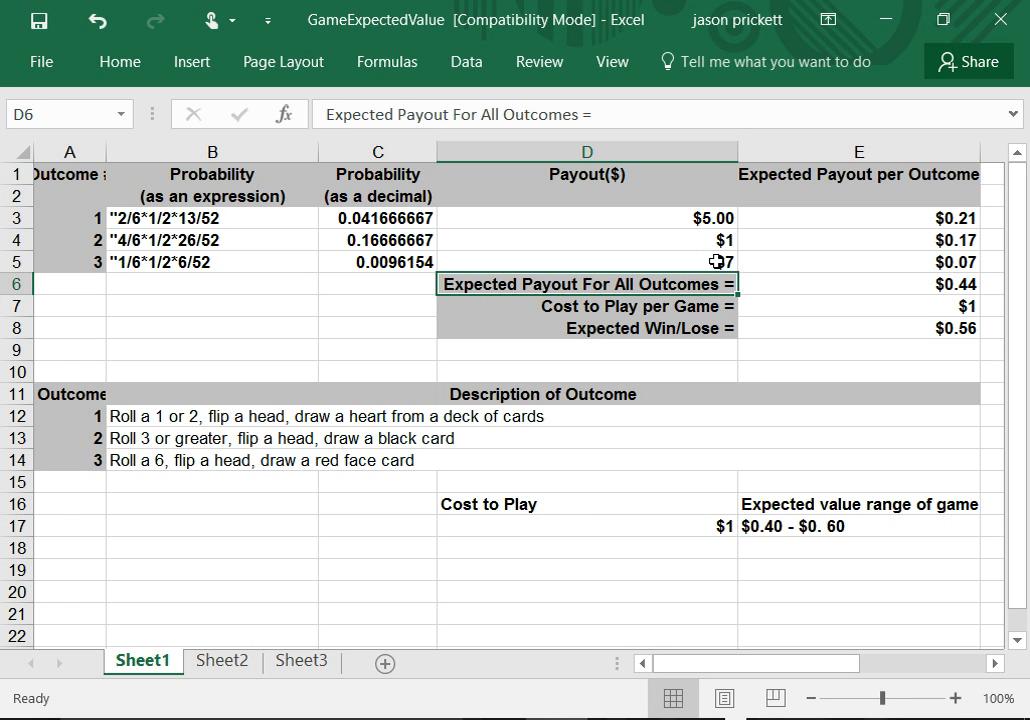